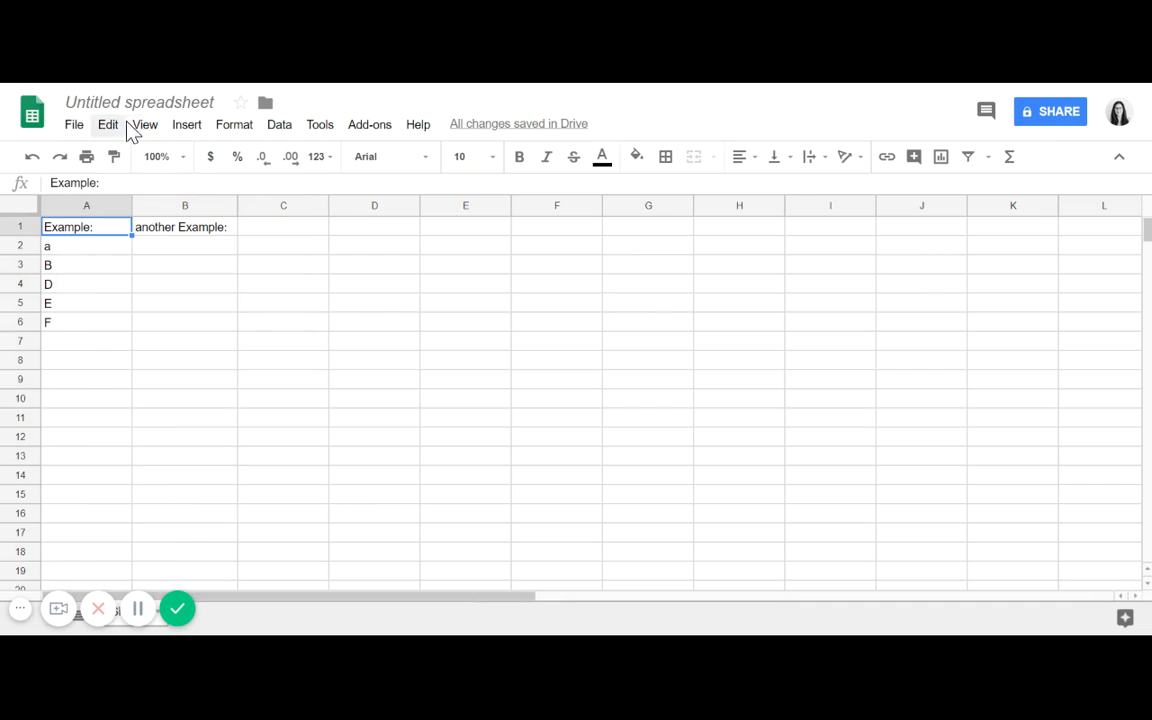
- Freeze the first two rows, check them while scrolling the sheet, and remove the row freeze
{"action": "left_click", "coordinate": [152, 133]}
{"action": "left_click", "coordinate": [160, 115]}
{"action": "left_click", "coordinate": [150, 130]}
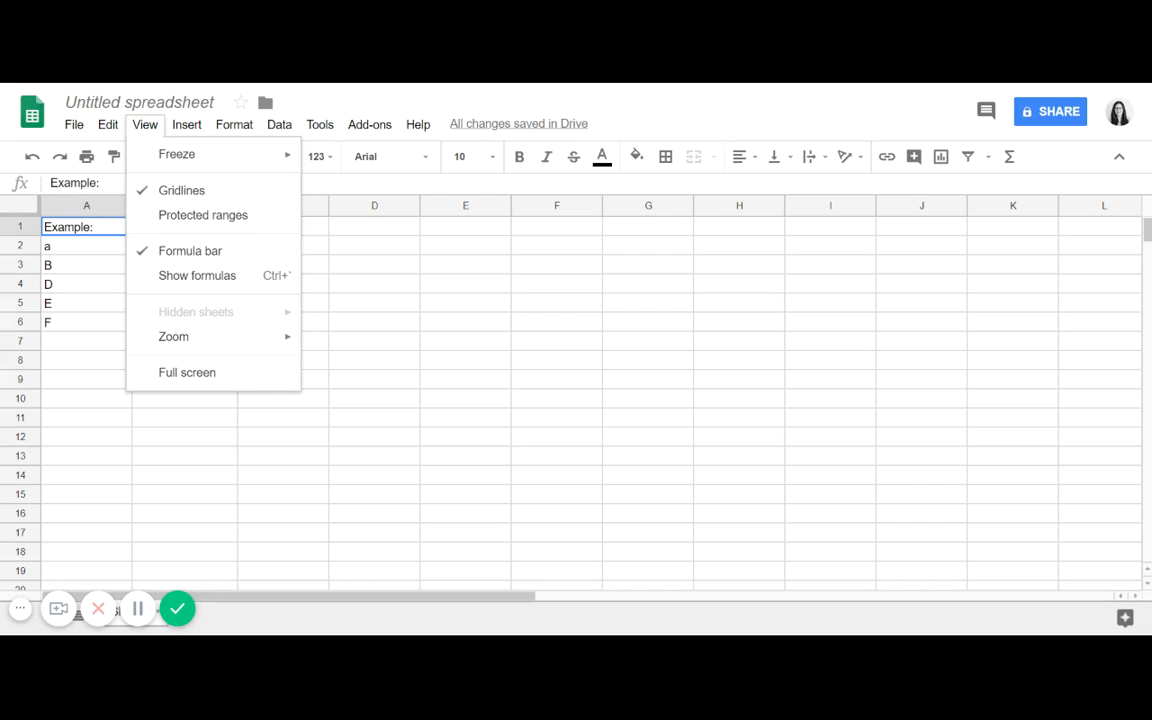
{"action": "mouse_move", "coordinate": [172, 164]}
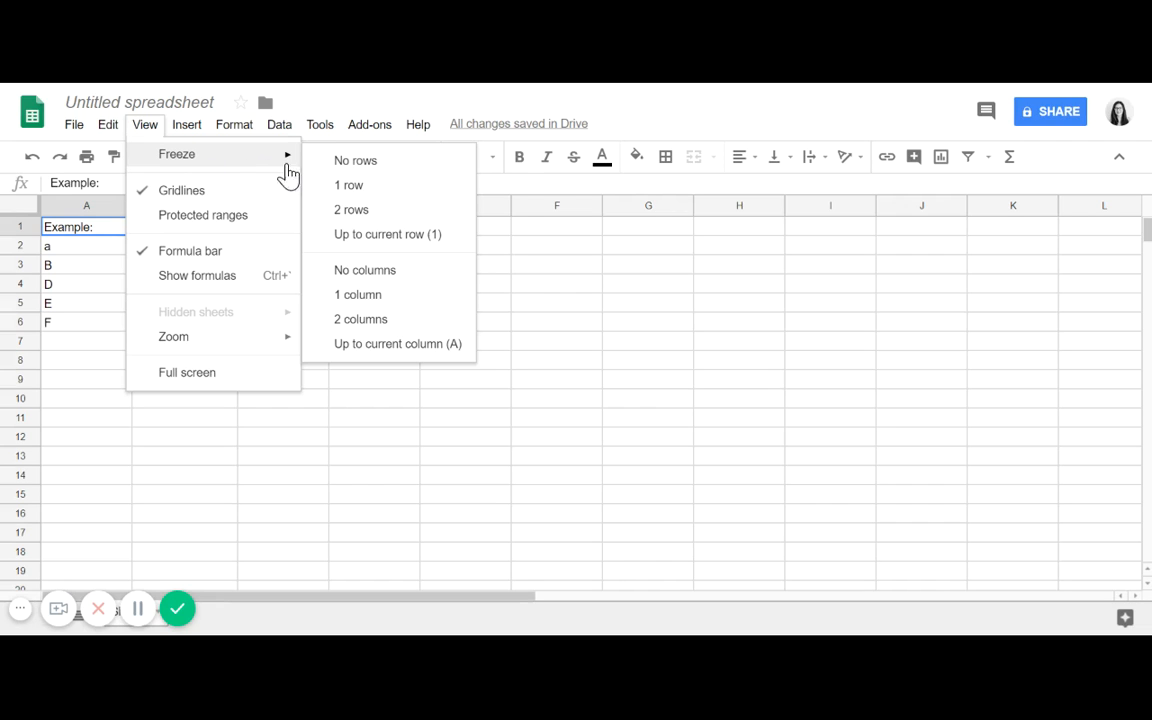
{"action": "left_click", "coordinate": [368, 217]}
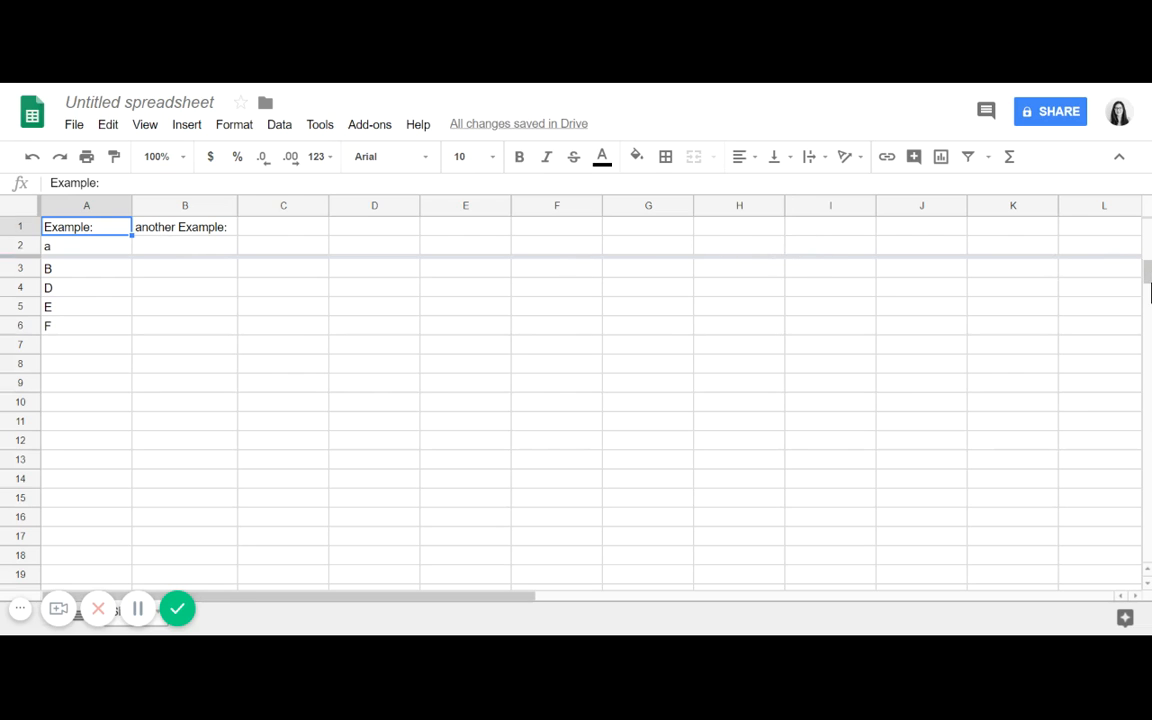
{"action": "scroll", "coordinate": [1149, 287], "scroll_direction": "down", "scroll_amount": 15}
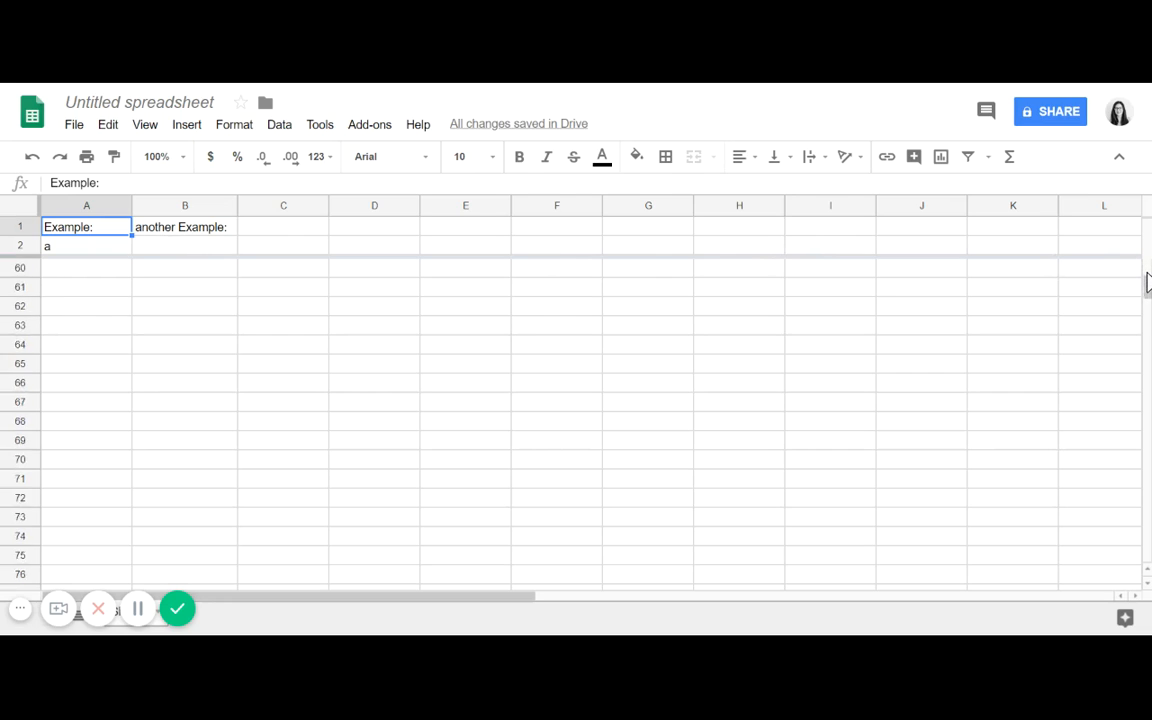
{"action": "scroll", "coordinate": [1149, 283], "scroll_direction": "down", "scroll_amount": 5}
{"action": "scroll", "coordinate": [1149, 283], "scroll_direction": "up", "scroll_amount": 18}
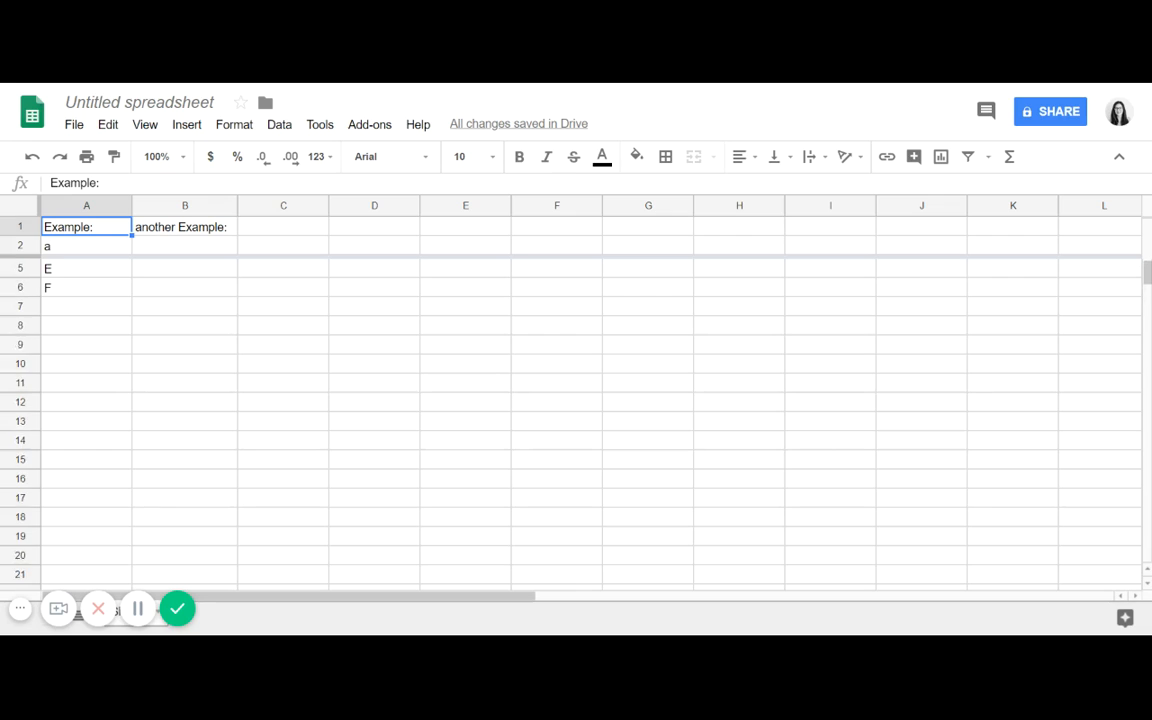
{"action": "left_click", "coordinate": [146, 125]}
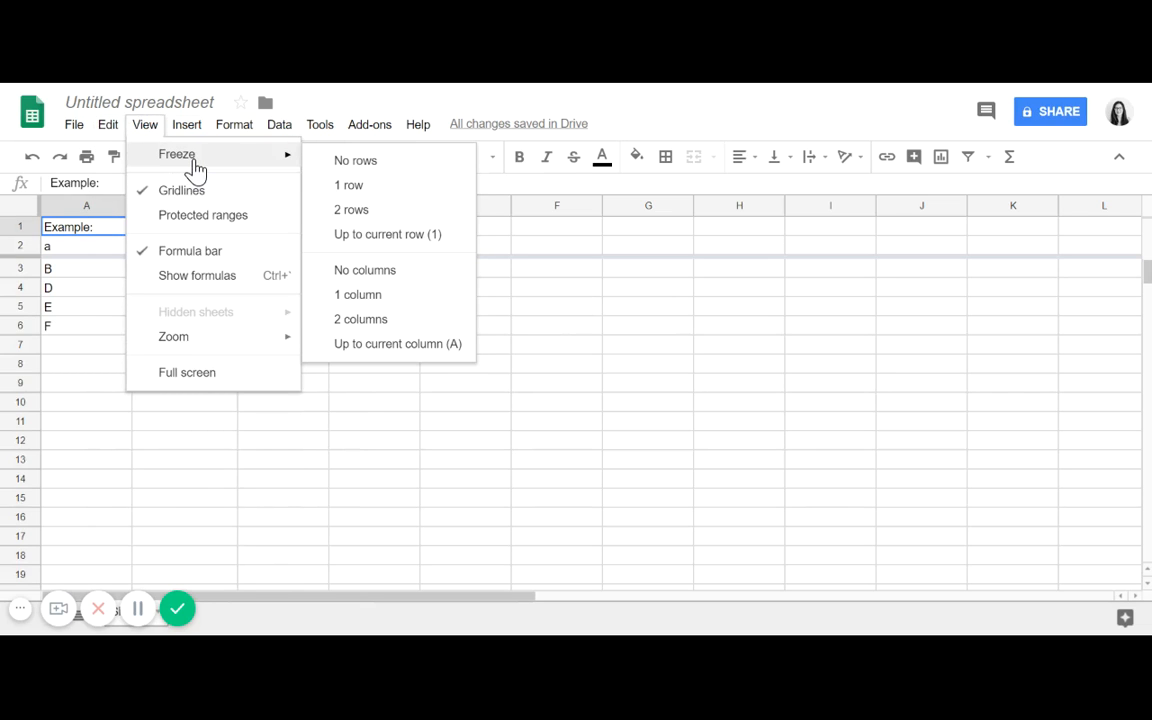
{"action": "left_click", "coordinate": [373, 164]}
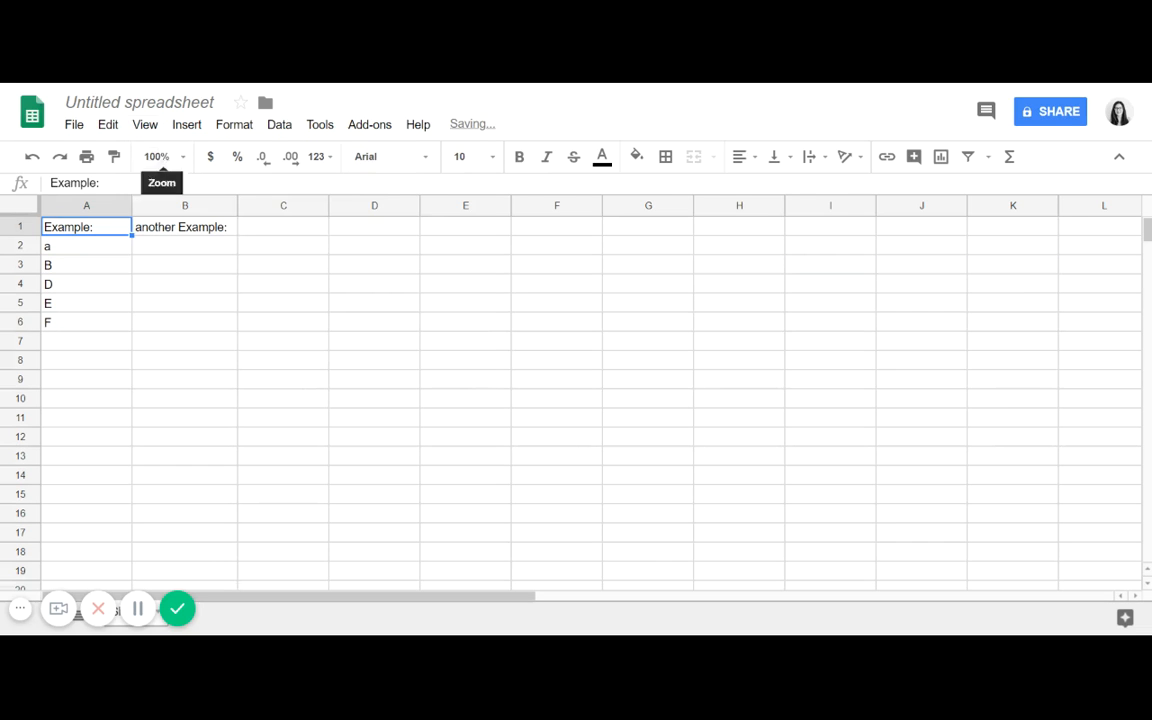
- Hide the sheet's gridlines and show them again
{"action": "left_click", "coordinate": [147, 127]}
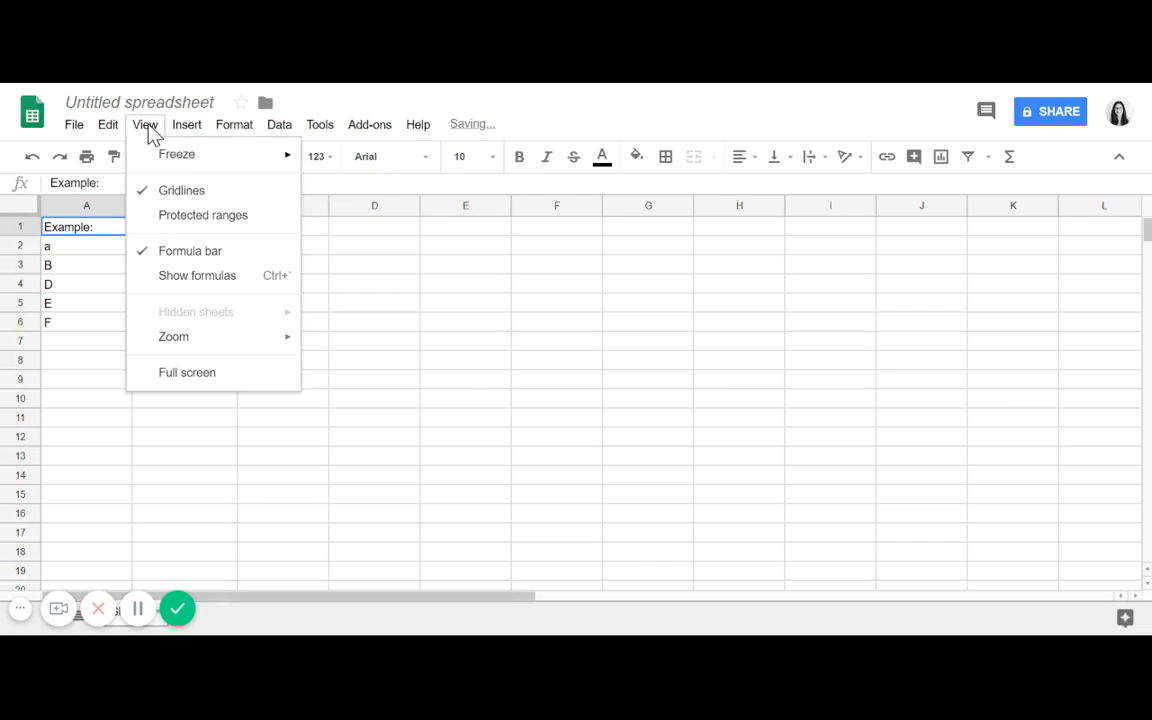
{"action": "left_click", "coordinate": [226, 199]}
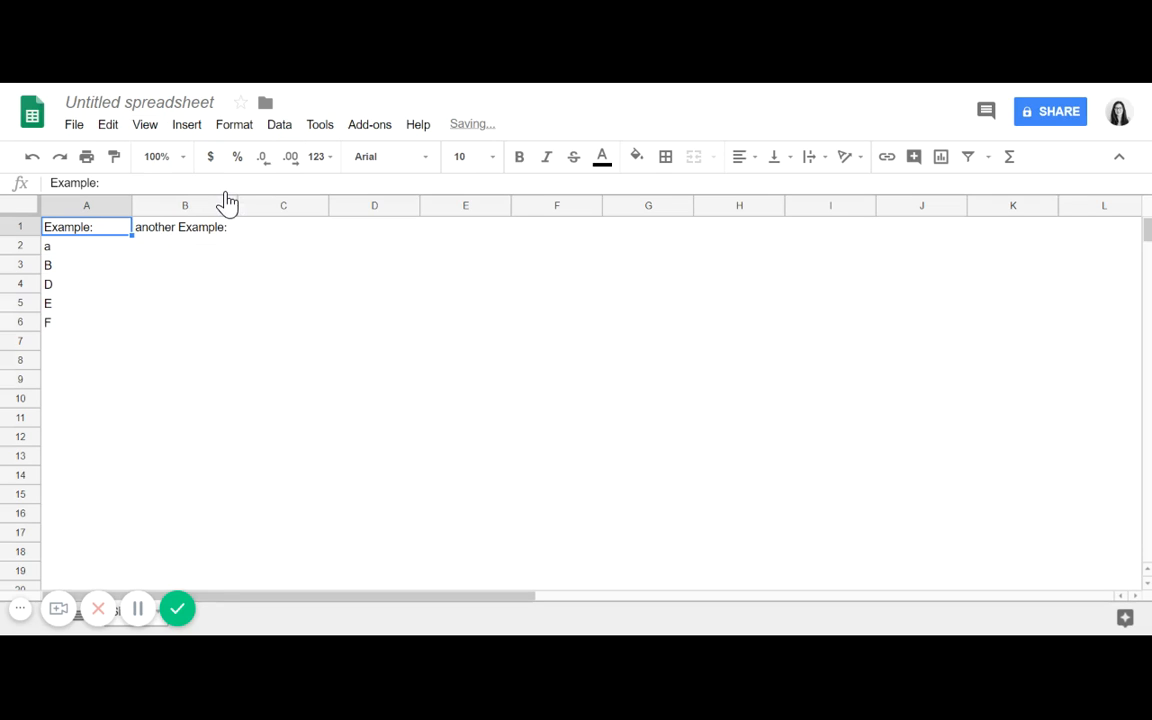
{"action": "left_click", "coordinate": [146, 125]}
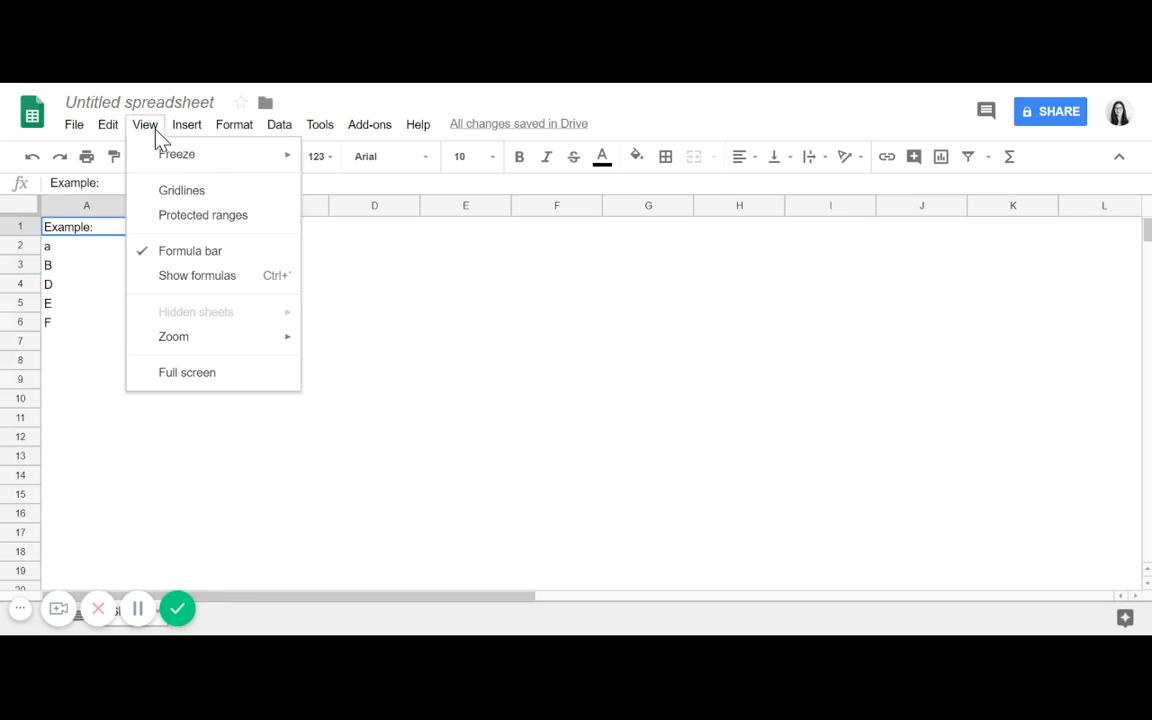
{"action": "left_click", "coordinate": [198, 195]}
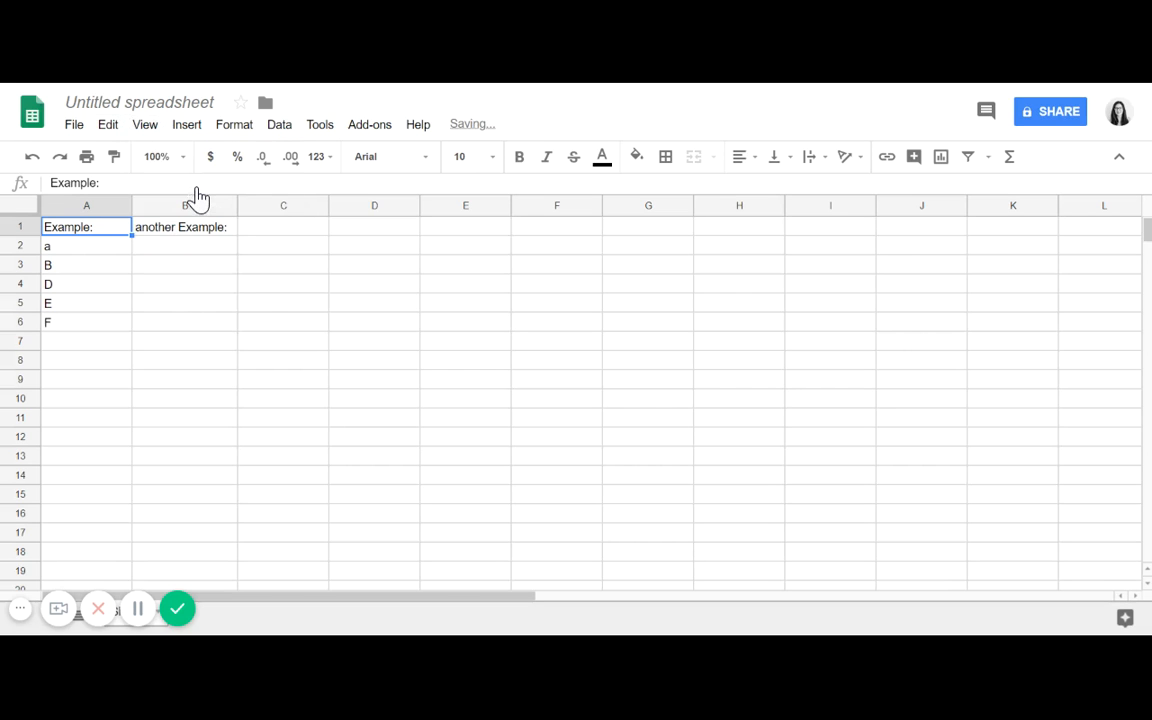
- Turn the display of protected ranges on and off again
{"action": "left_click", "coordinate": [146, 126]}
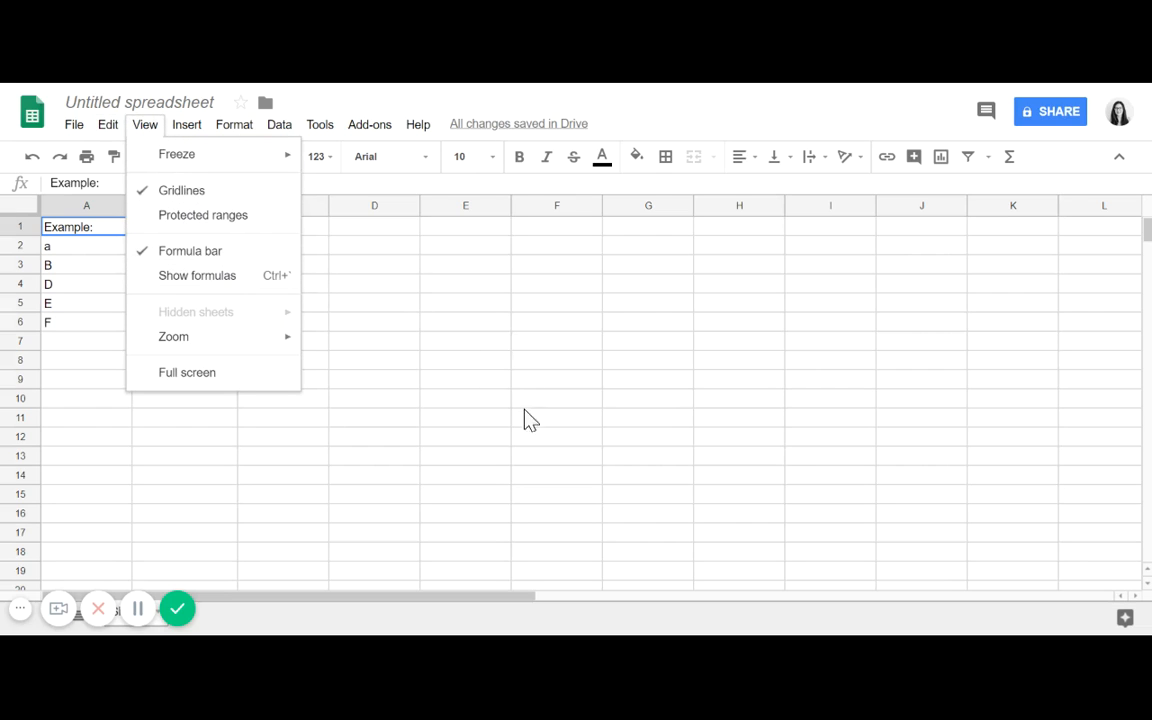
{"action": "left_click", "coordinate": [200, 222]}
{"action": "left_click", "coordinate": [145, 126]}
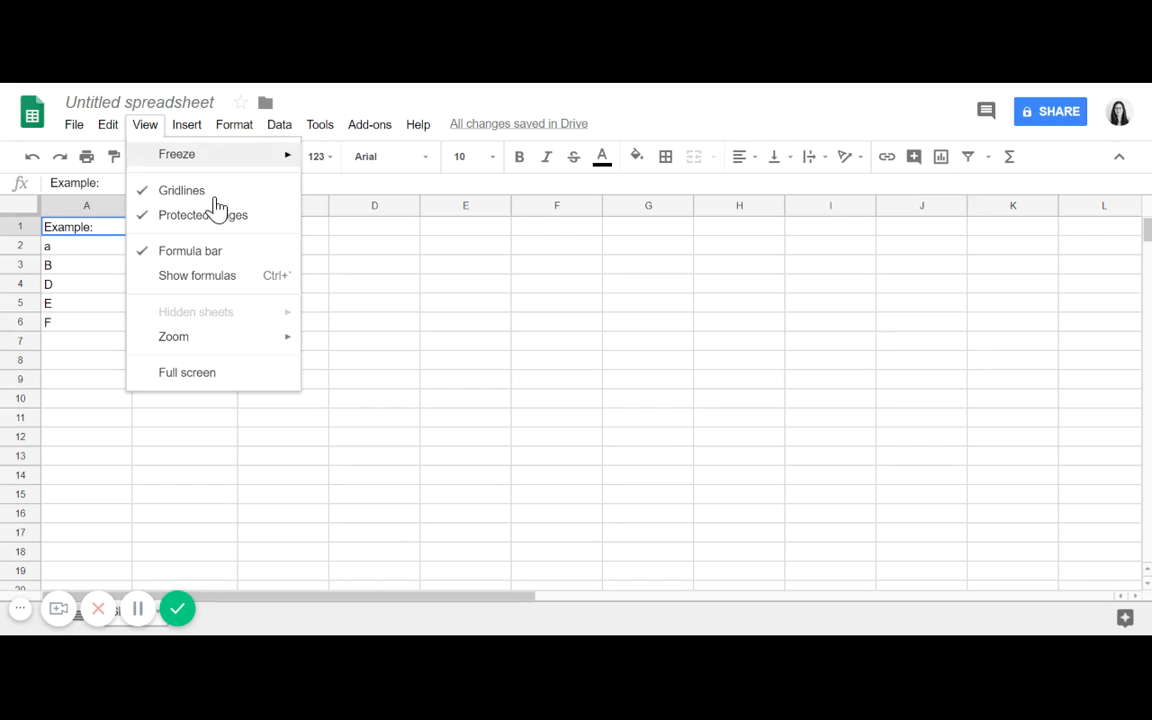
{"action": "left_click", "coordinate": [236, 222]}
- Hide the formula bar and bring it back
{"action": "left_click", "coordinate": [155, 132]}
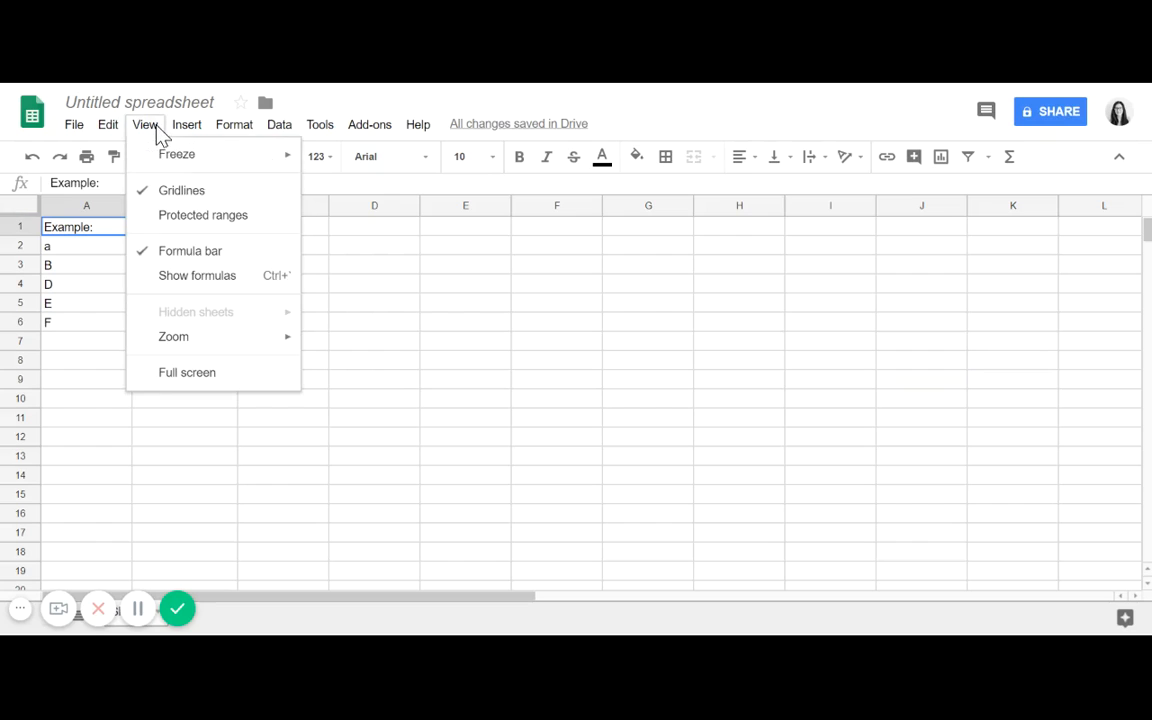
{"action": "left_click", "coordinate": [214, 258]}
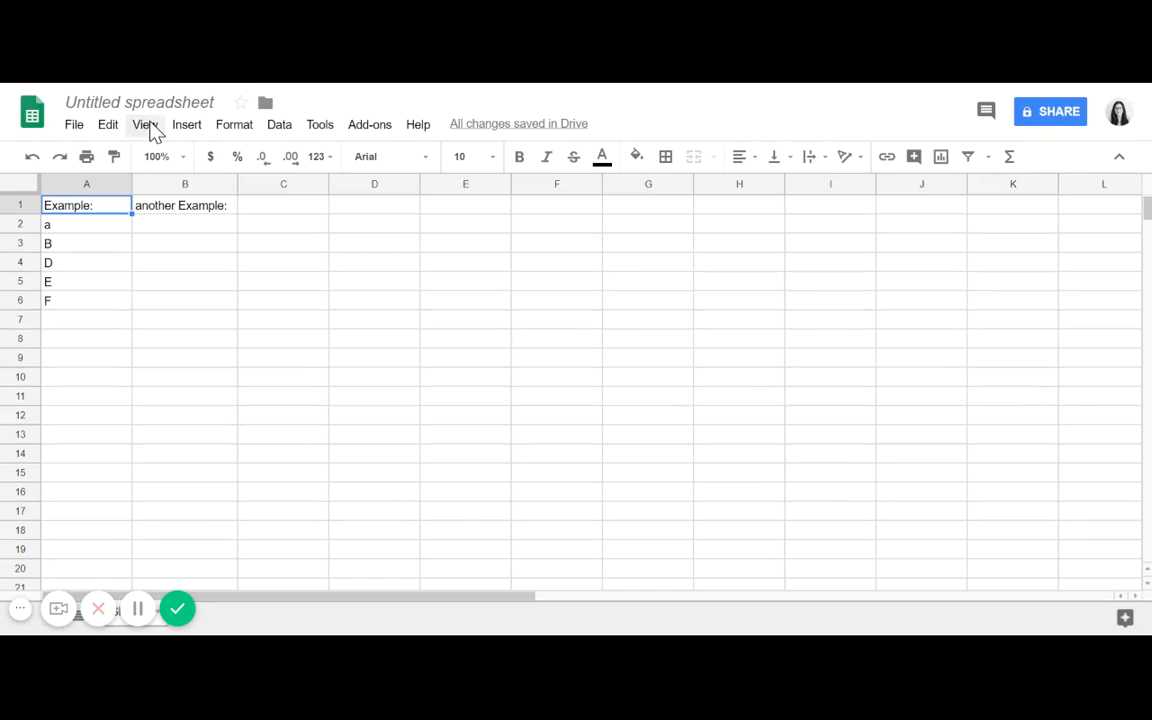
{"action": "left_click", "coordinate": [150, 128]}
{"action": "left_click", "coordinate": [208, 254]}
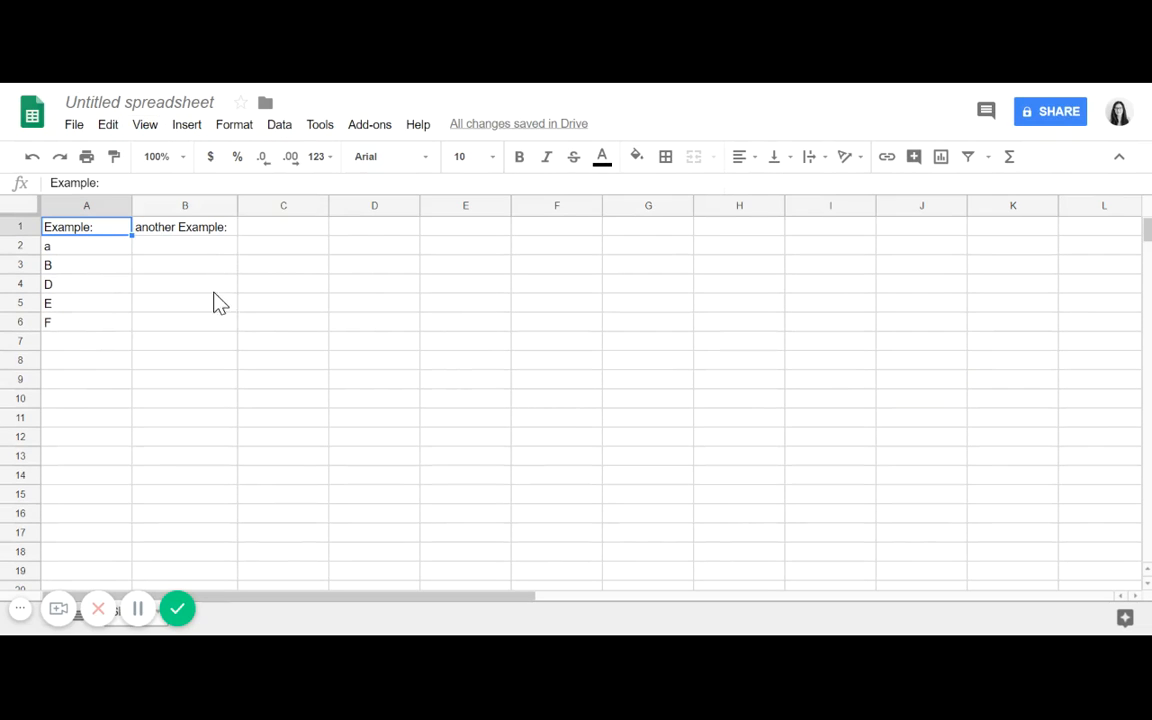
- Switch the display of formulas in the cells on and off again
{"action": "left_click", "coordinate": [152, 128]}
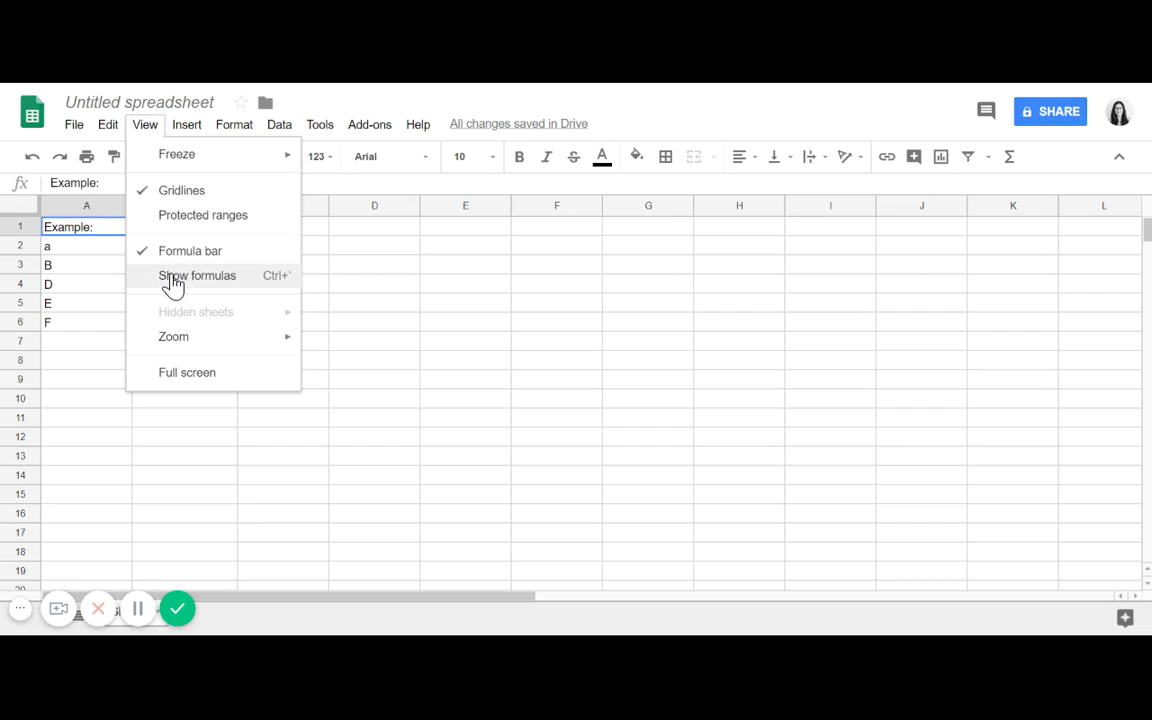
{"action": "left_click", "coordinate": [222, 289]}
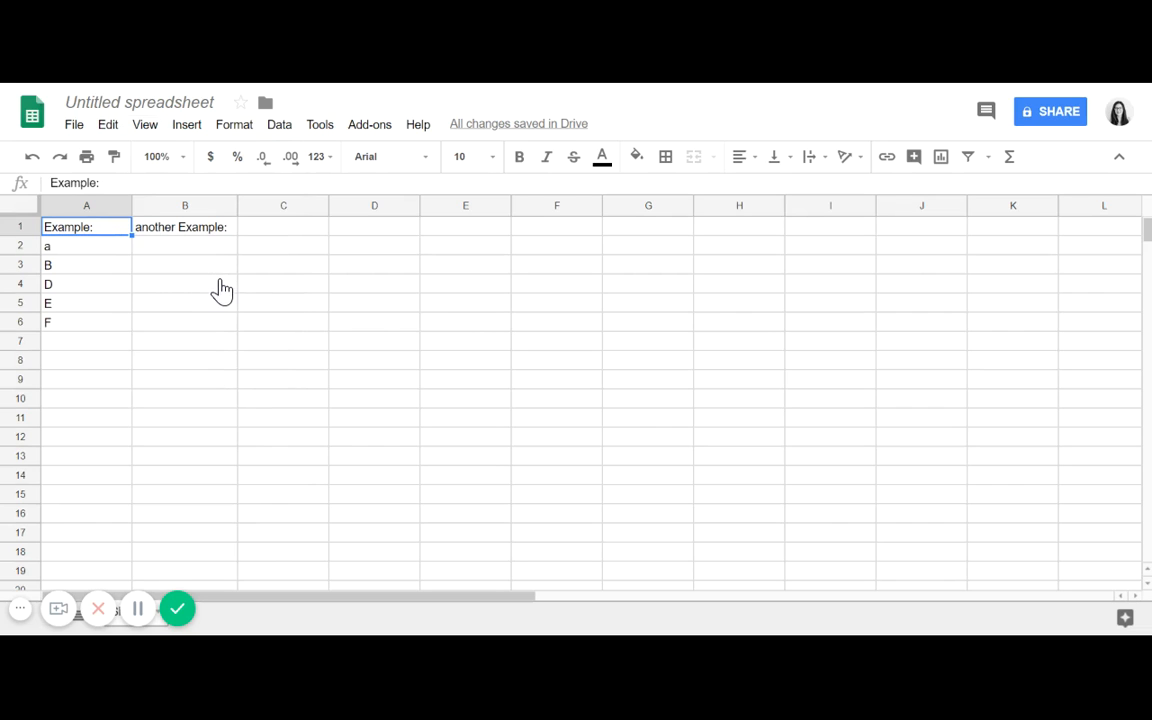
{"action": "left_click", "coordinate": [146, 126]}
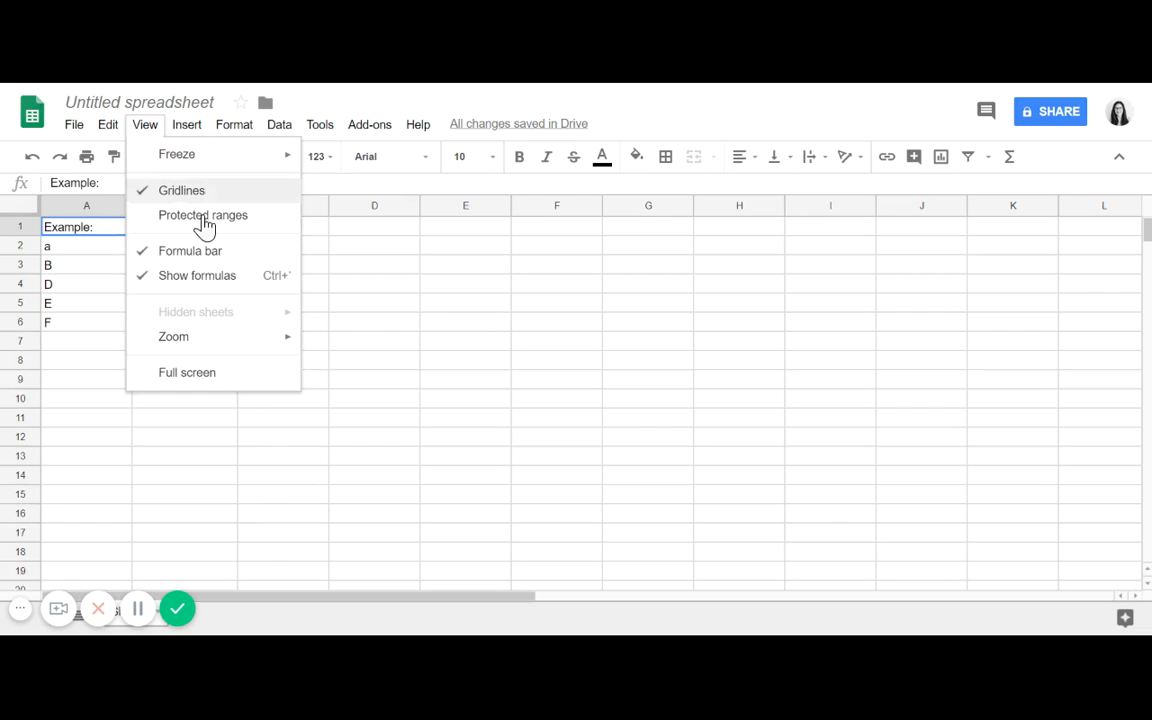
{"action": "left_click", "coordinate": [235, 279]}
- Insert a blank row above the header row containing "Example:"
{"action": "left_click", "coordinate": [144, 127]}
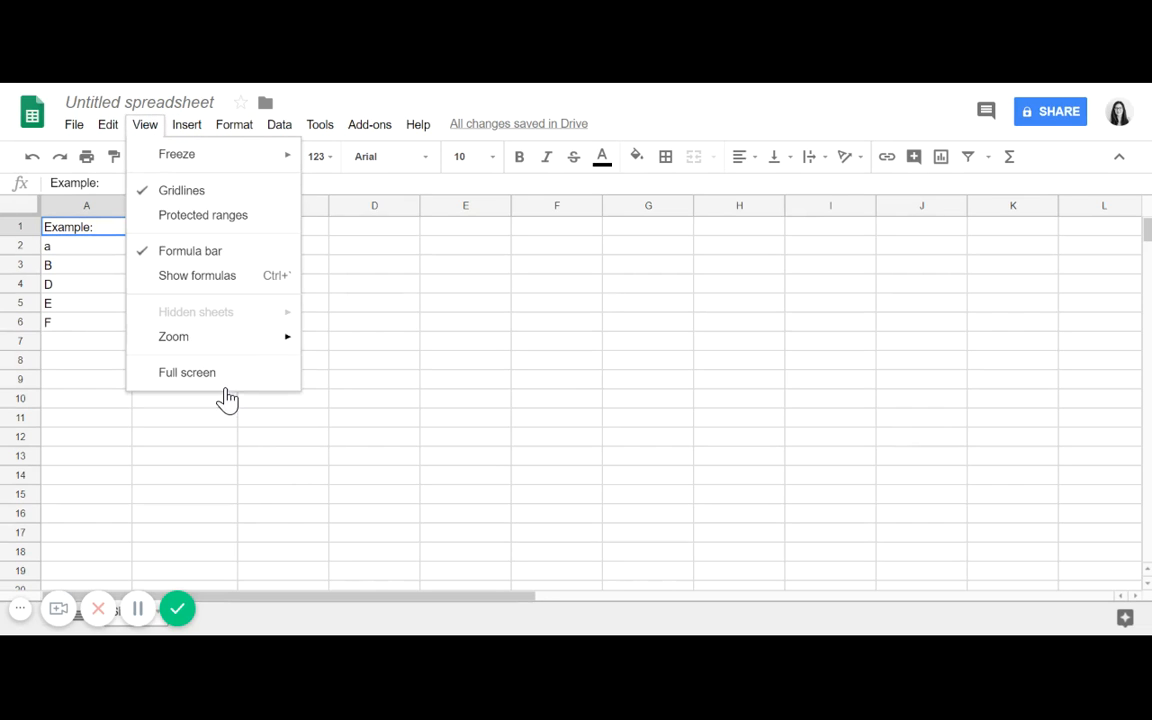
{"action": "mouse_move", "coordinate": [224, 350]}
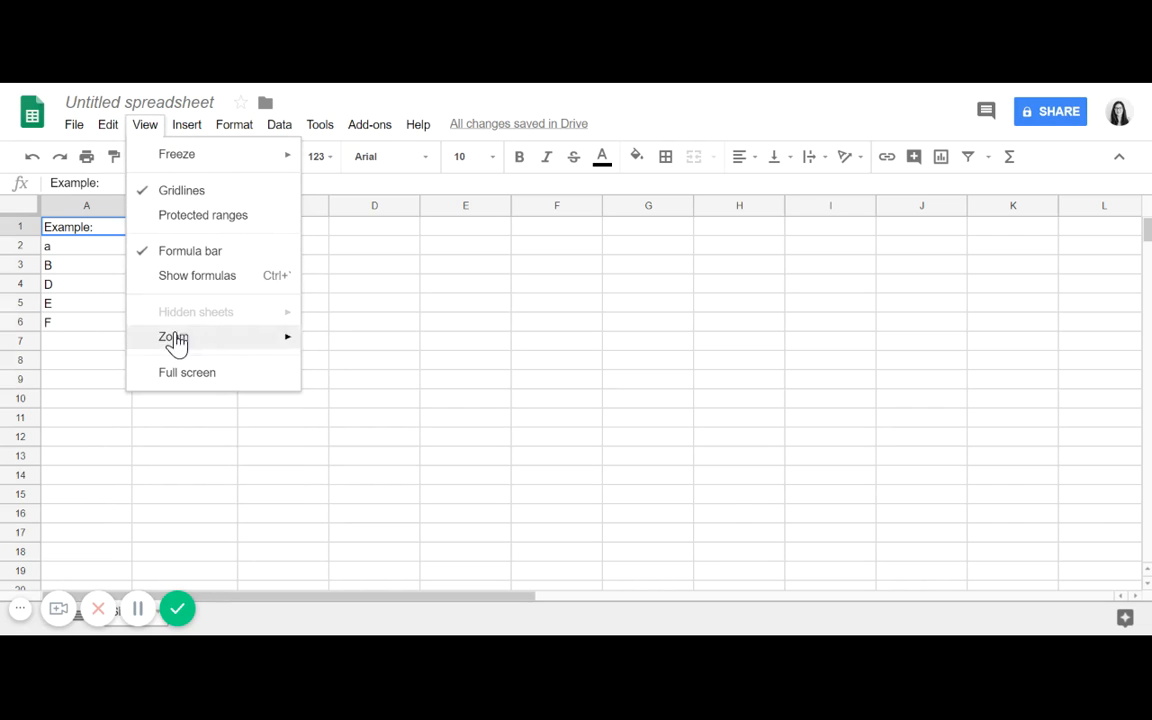
{"action": "mouse_move", "coordinate": [184, 127]}
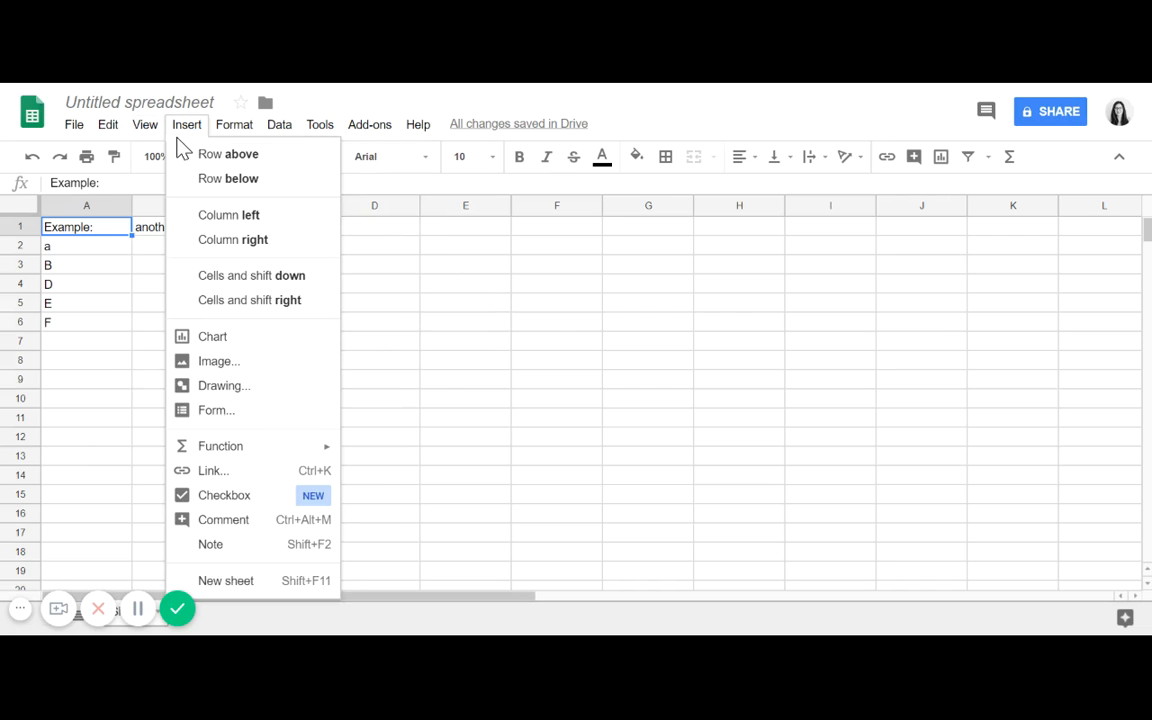
{"action": "left_click", "coordinate": [231, 164]}
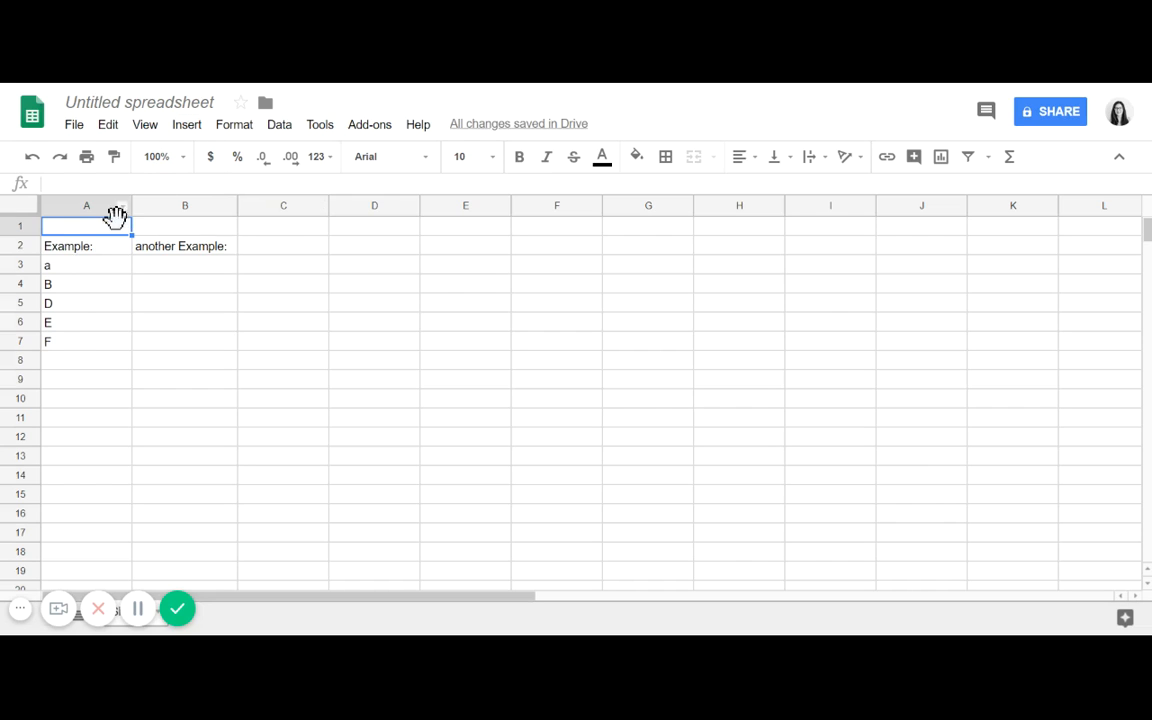
- Insert a blank row below the row containing "E", and undo both row insertions
{"action": "left_click", "coordinate": [57, 320]}
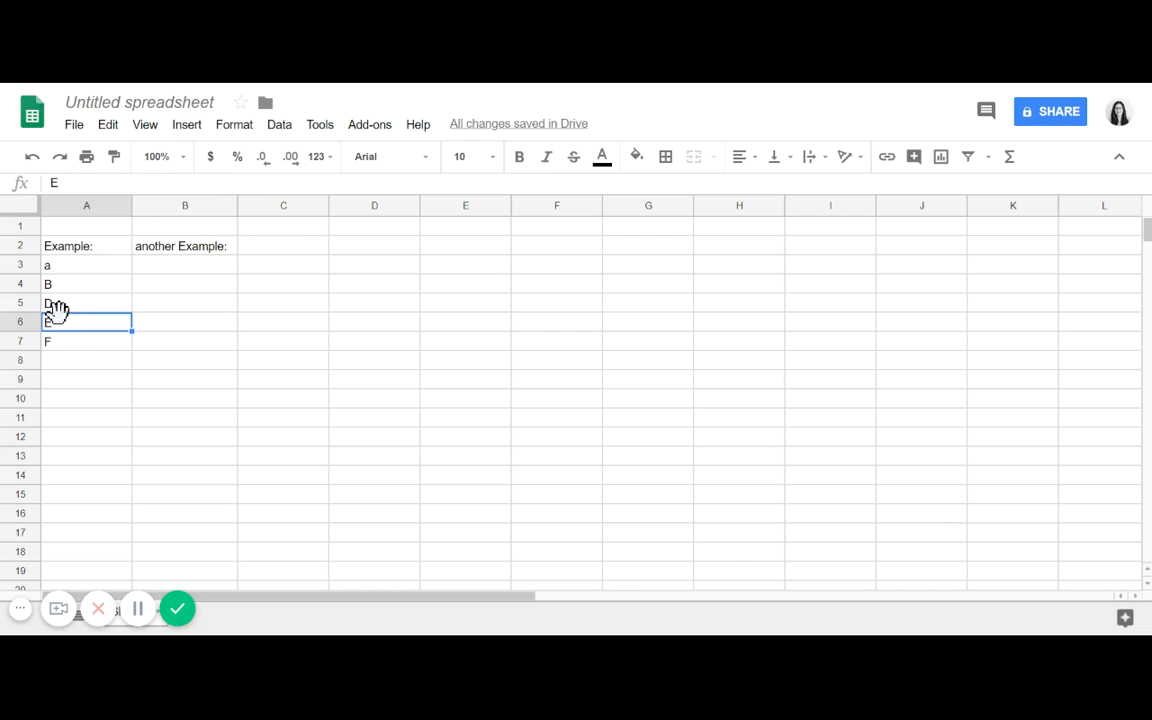
{"action": "left_click", "coordinate": [190, 130]}
{"action": "left_click", "coordinate": [236, 178]}
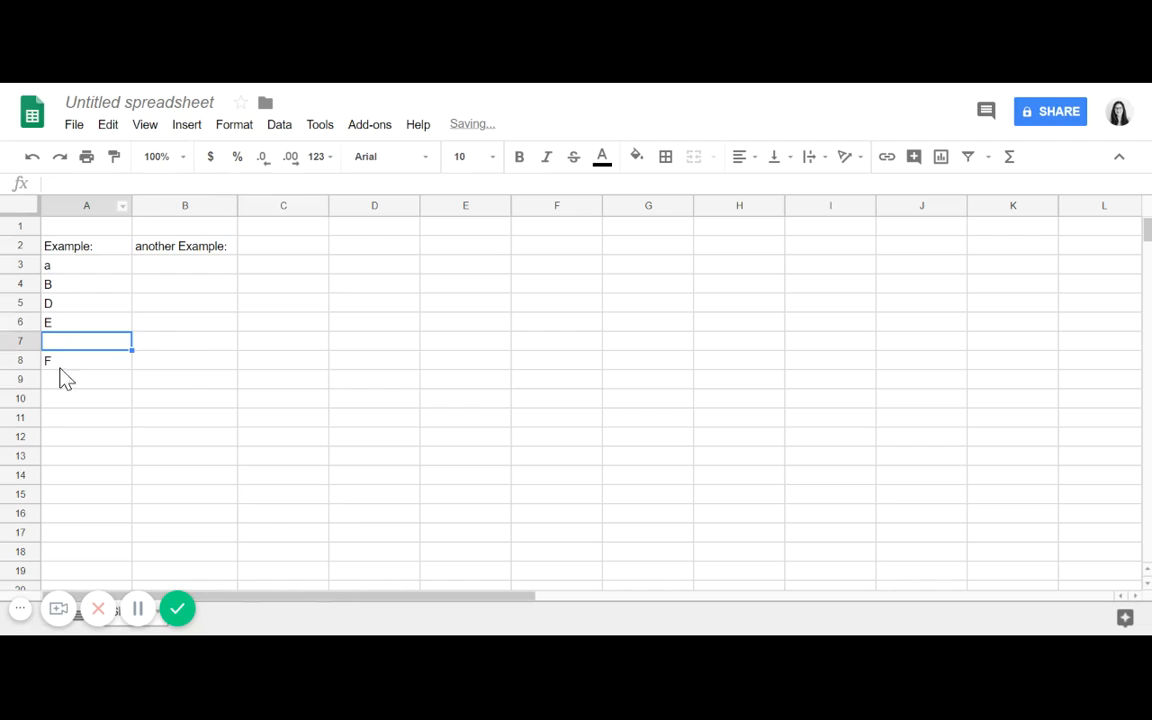
{"action": "key", "text": "ctrl+z"}
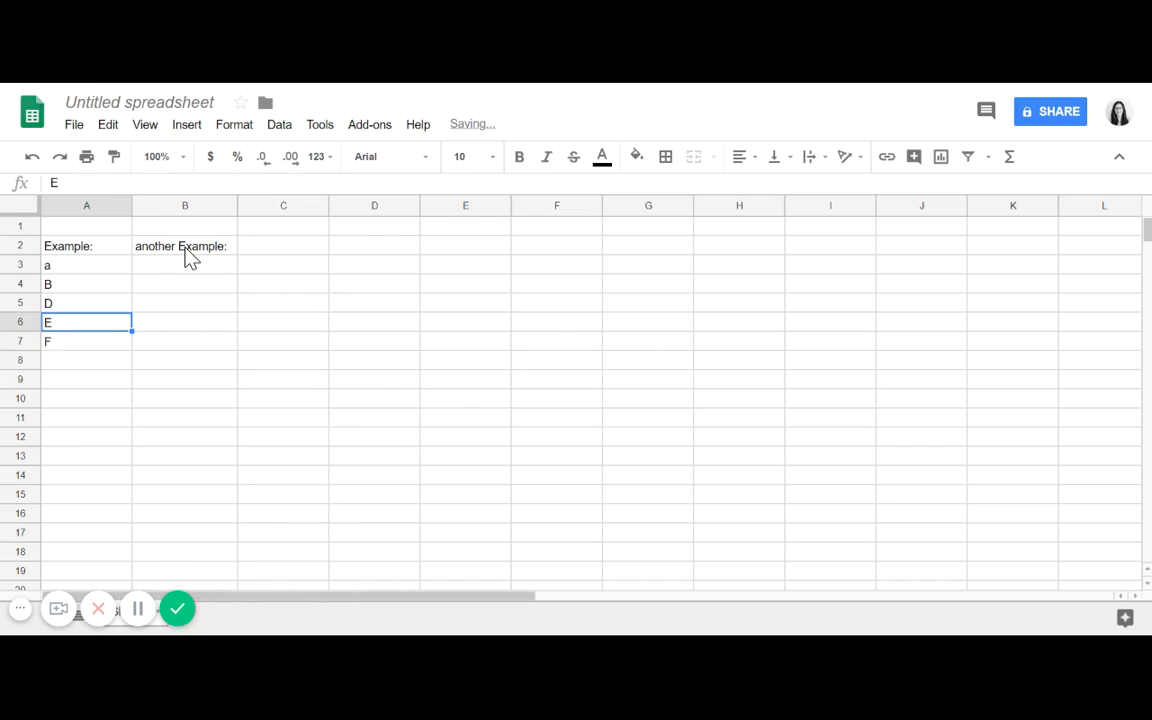
{"action": "key", "text": "ctrl+z"}
- Insert a blank cell at A1 shifting column A down, and another one shifting row 1 to the right
{"action": "left_click", "coordinate": [190, 128]}
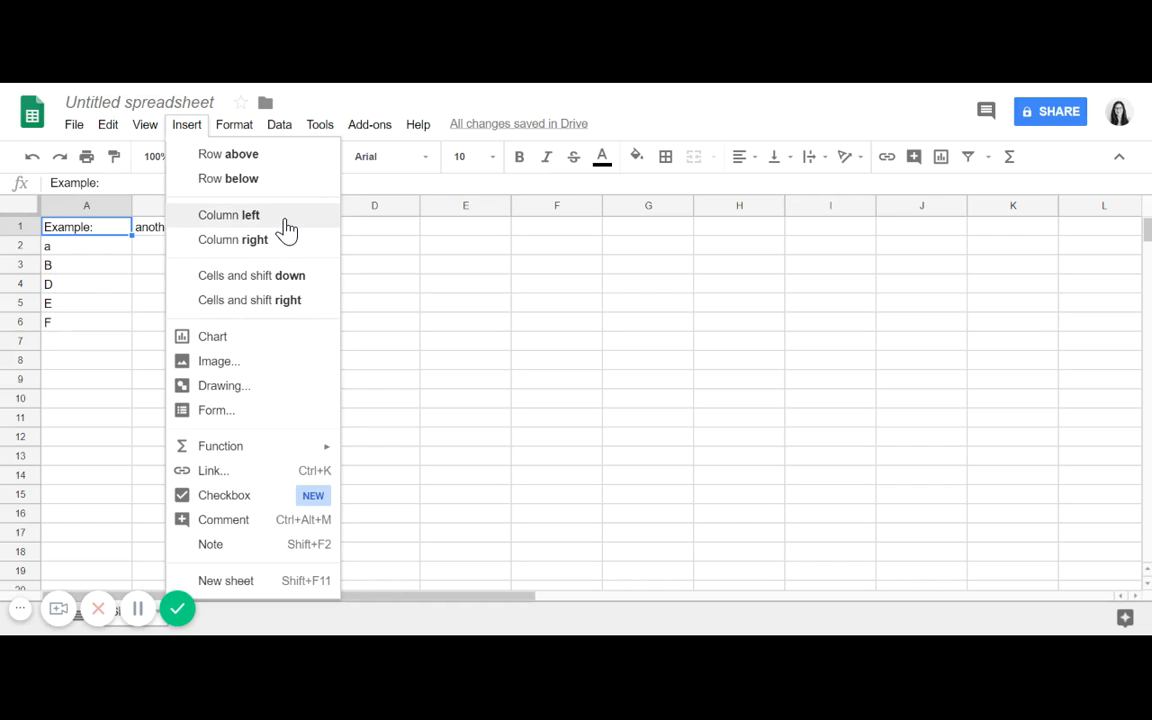
{"action": "left_click", "coordinate": [258, 276]}
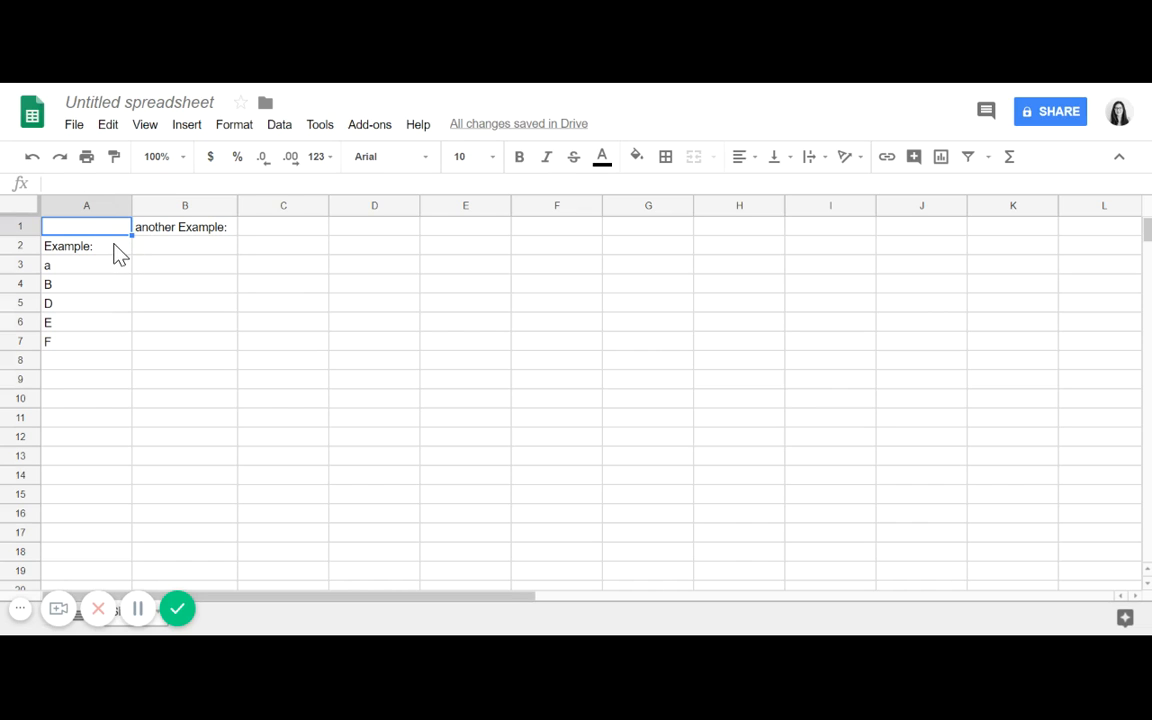
{"action": "left_click", "coordinate": [184, 126]}
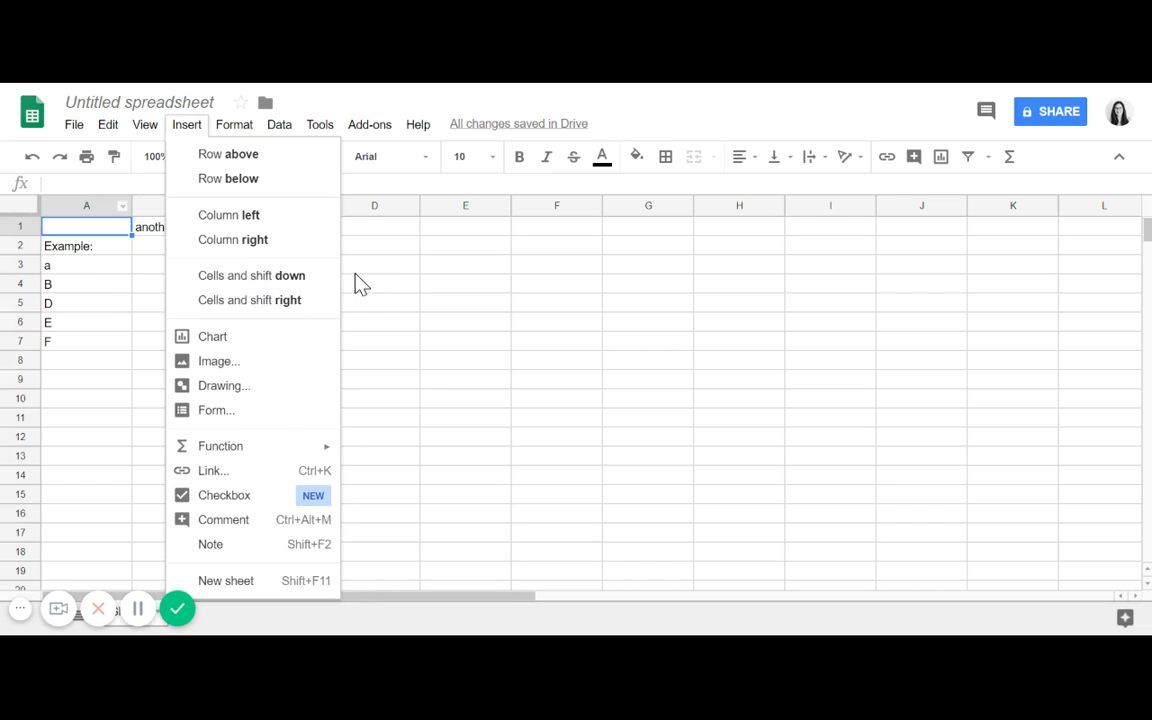
{"action": "left_click", "coordinate": [270, 301]}
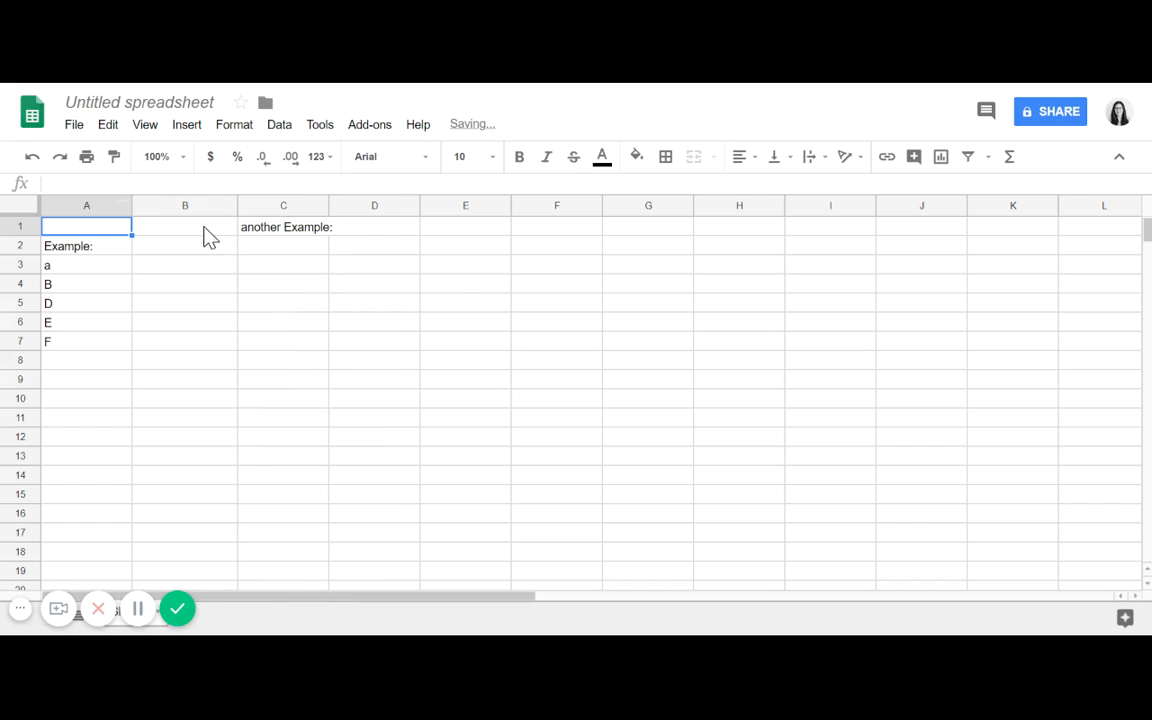
- Insert a checkbox in cell A1, tick it and untick it again
{"action": "left_click", "coordinate": [186, 124]}
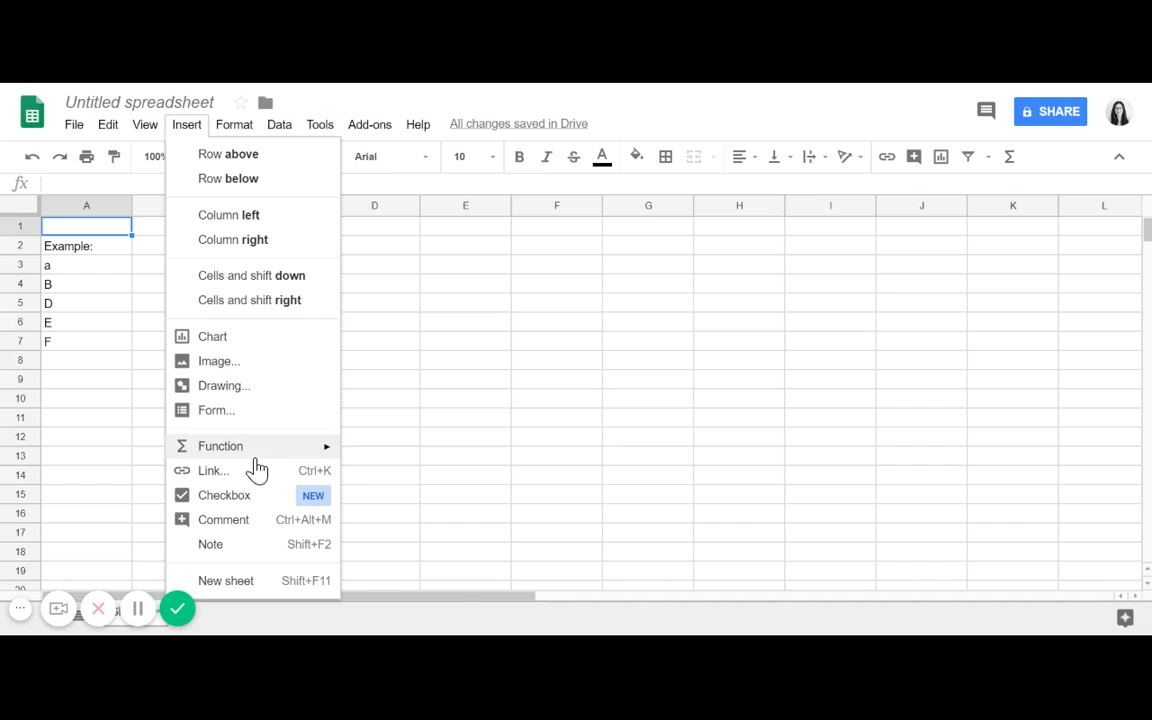
{"action": "mouse_move", "coordinate": [266, 456]}
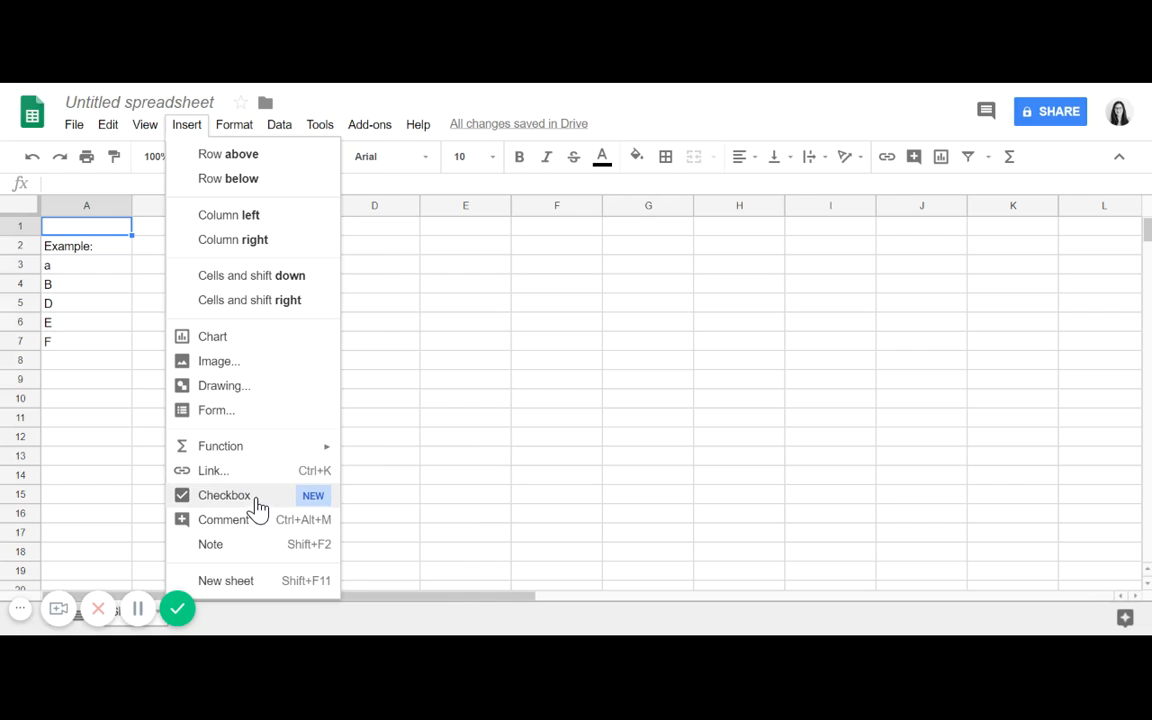
{"action": "left_click", "coordinate": [252, 500]}
{"action": "left_click", "coordinate": [87, 227]}
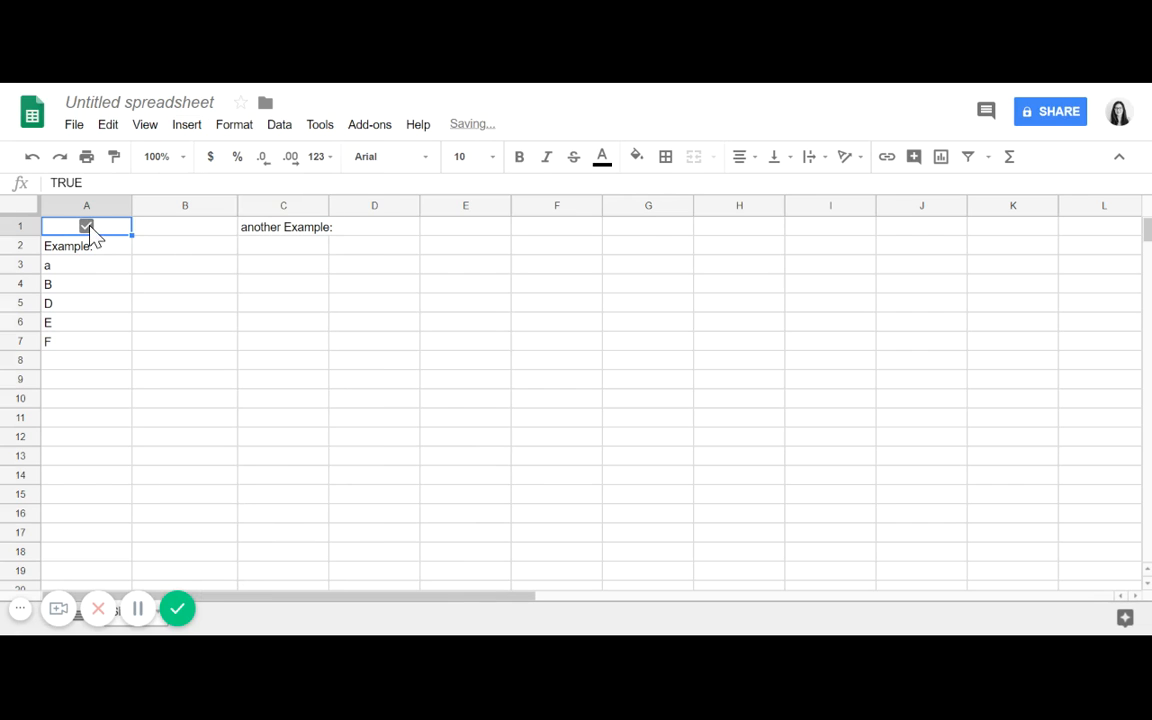
{"action": "left_click", "coordinate": [87, 227]}
- Add two new blank sheets to the spreadsheet, one after the other
{"action": "left_click", "coordinate": [248, 131]}
{"action": "left_click", "coordinate": [195, 132]}
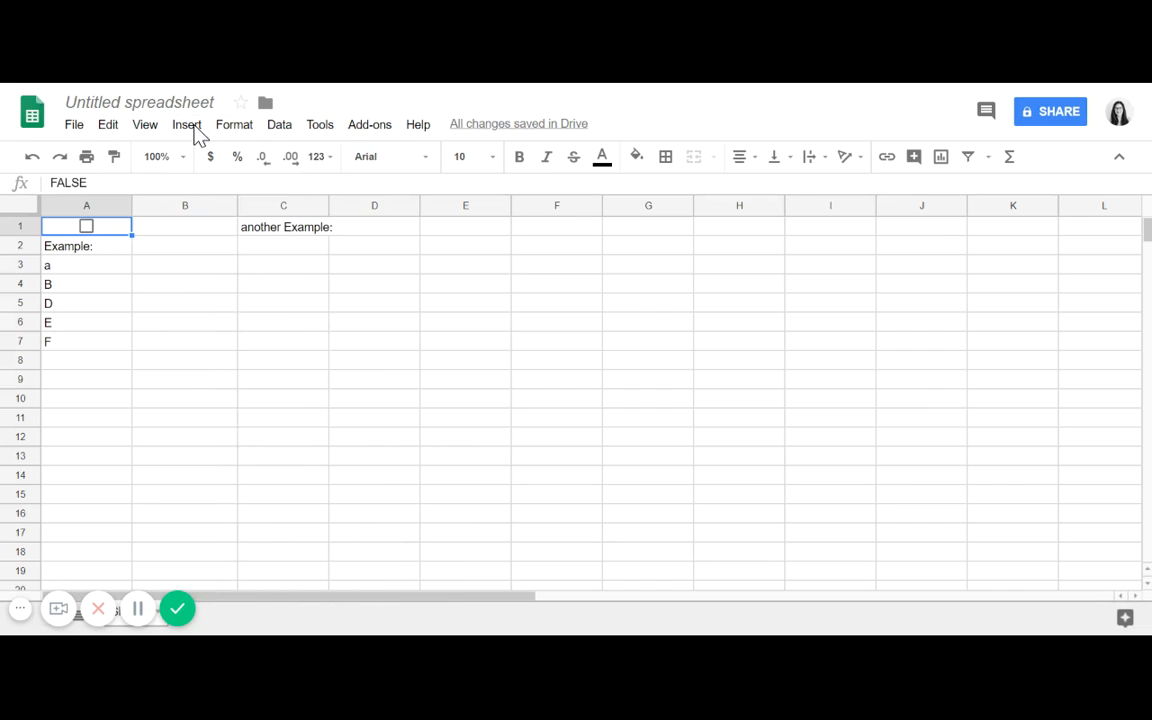
{"action": "left_click", "coordinate": [195, 132]}
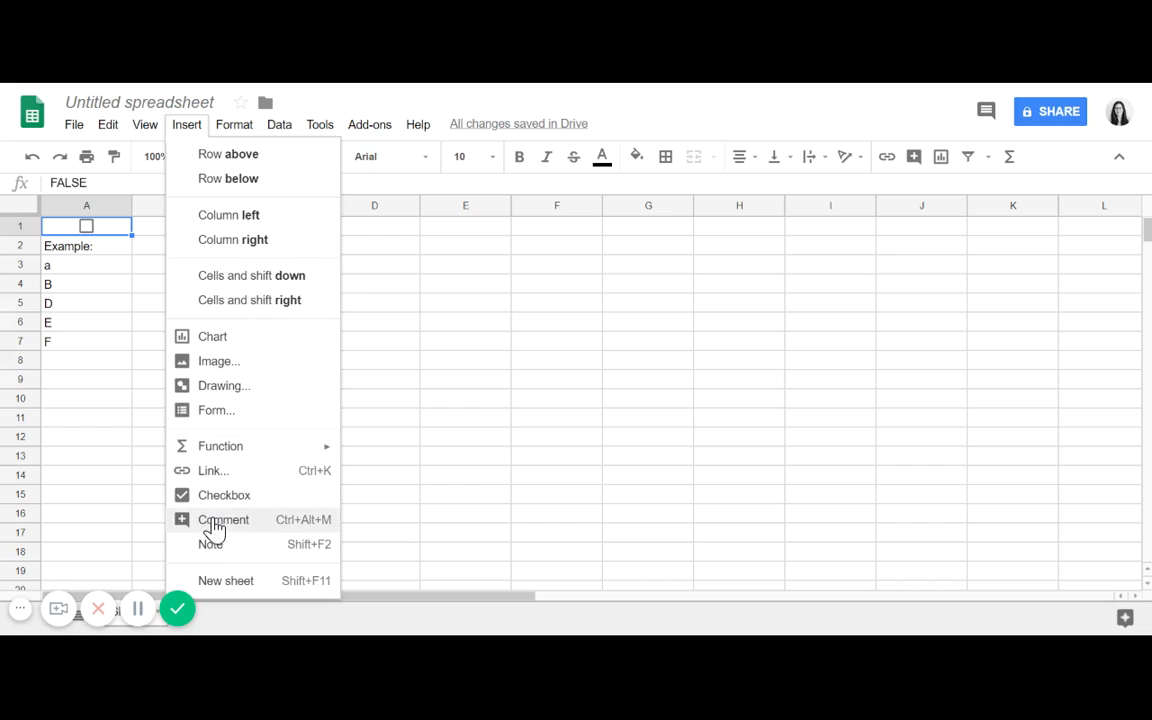
{"action": "left_click", "coordinate": [227, 581]}
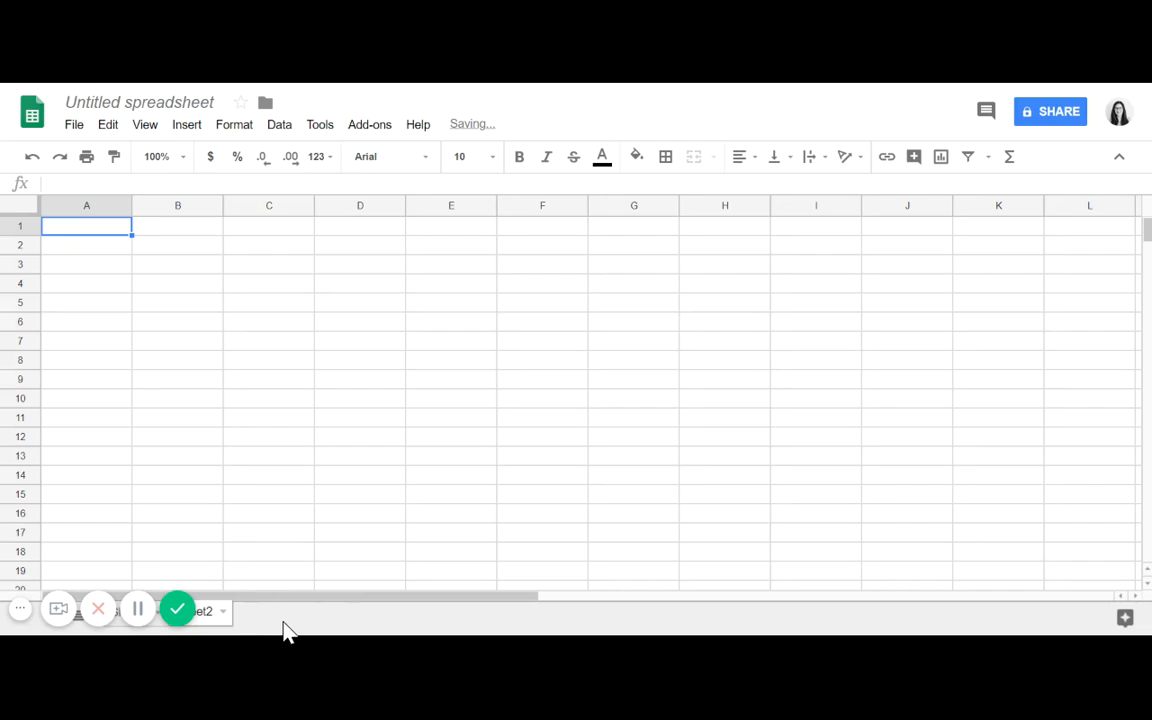
{"action": "left_click", "coordinate": [186, 126]}
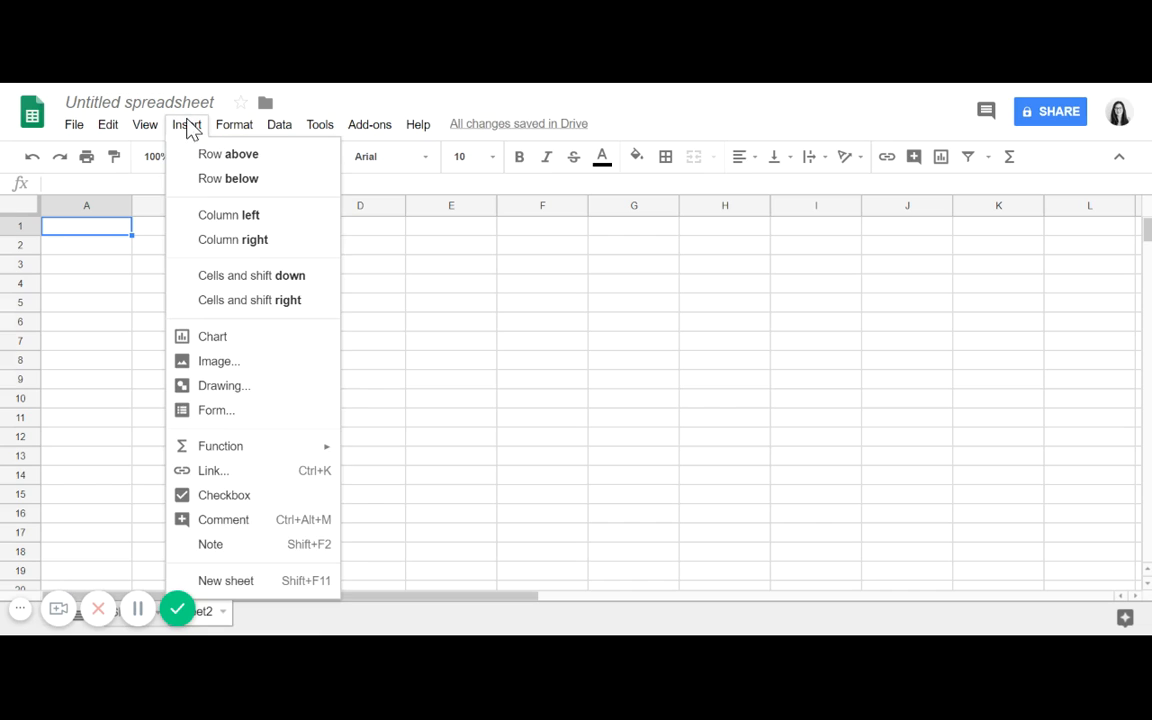
{"action": "left_click", "coordinate": [226, 585]}
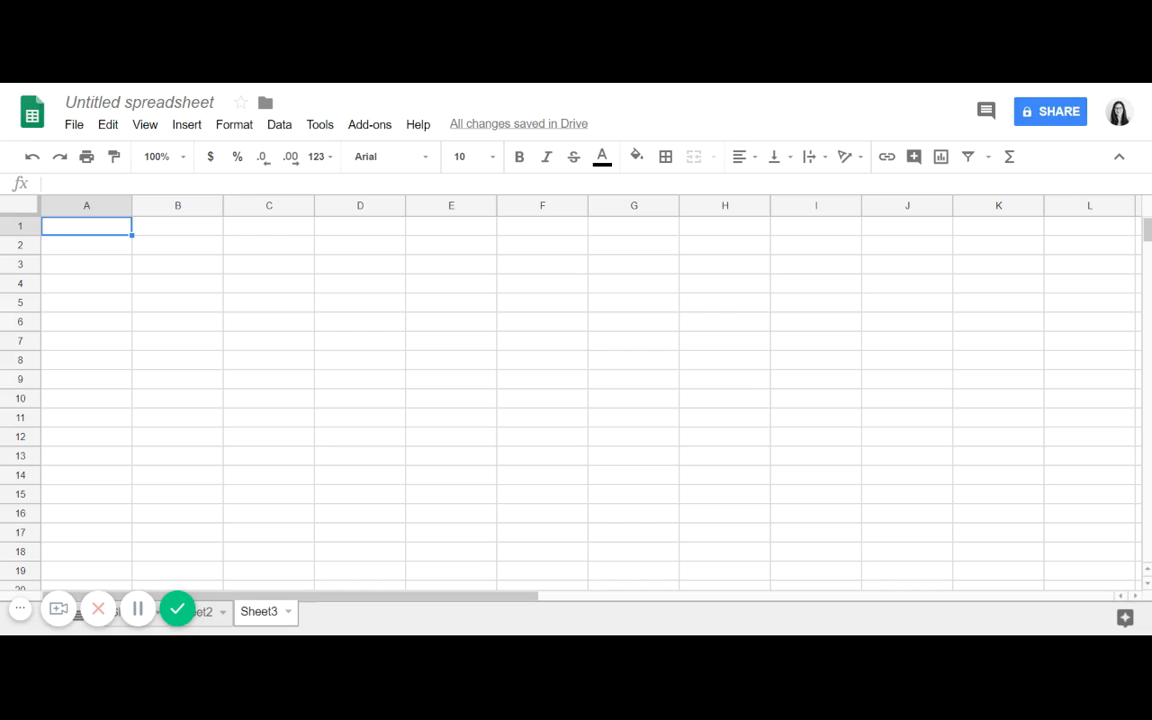
{"action": "left_click", "coordinate": [158, 128]}
{"action": "left_click", "coordinate": [166, 131]}
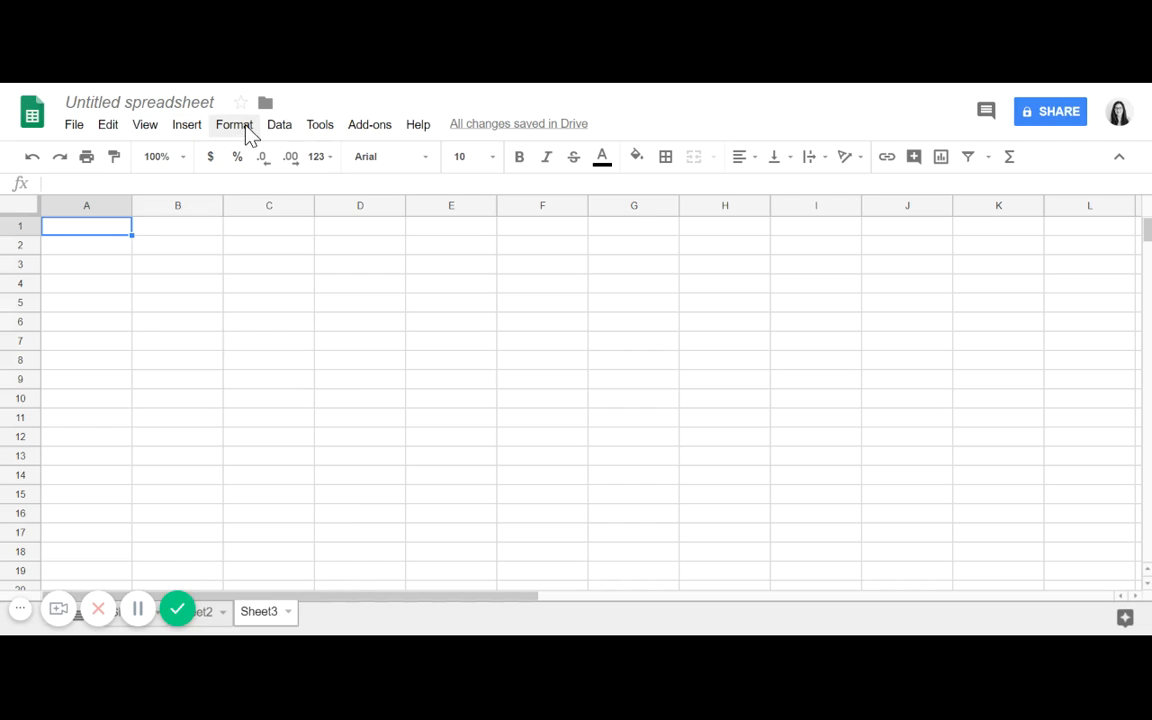
{"action": "left_click", "coordinate": [385, 136]}
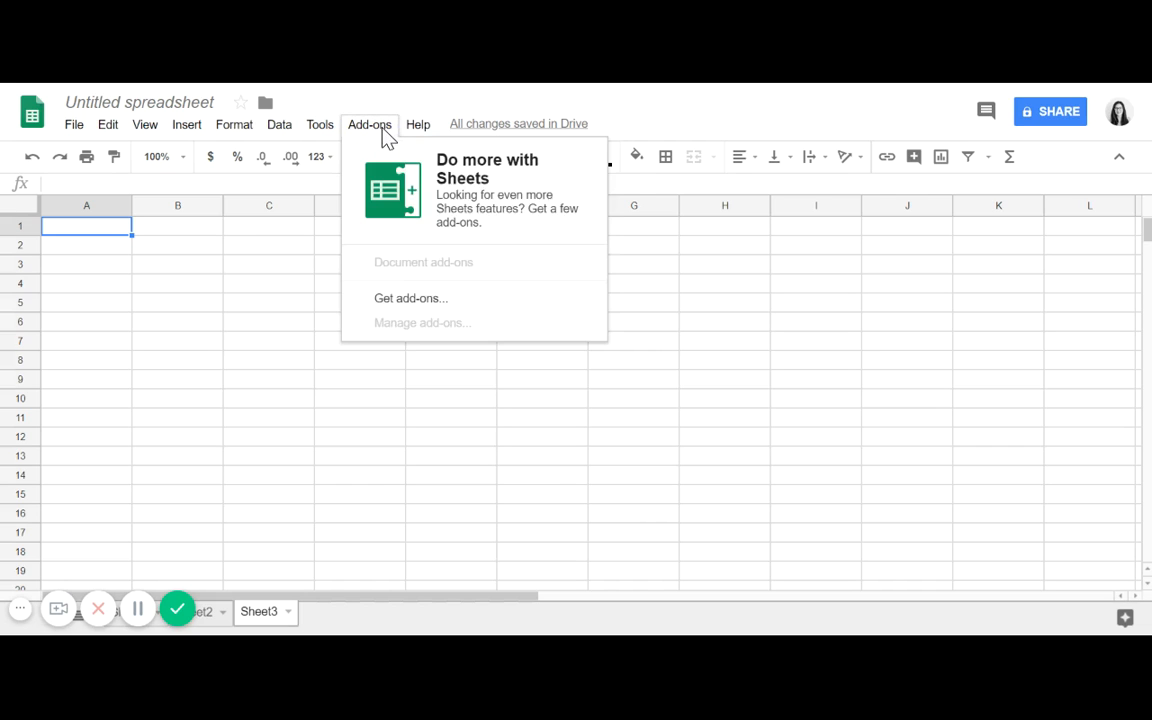
{"action": "left_click", "coordinate": [387, 137]}
{"action": "left_click", "coordinate": [413, 134]}
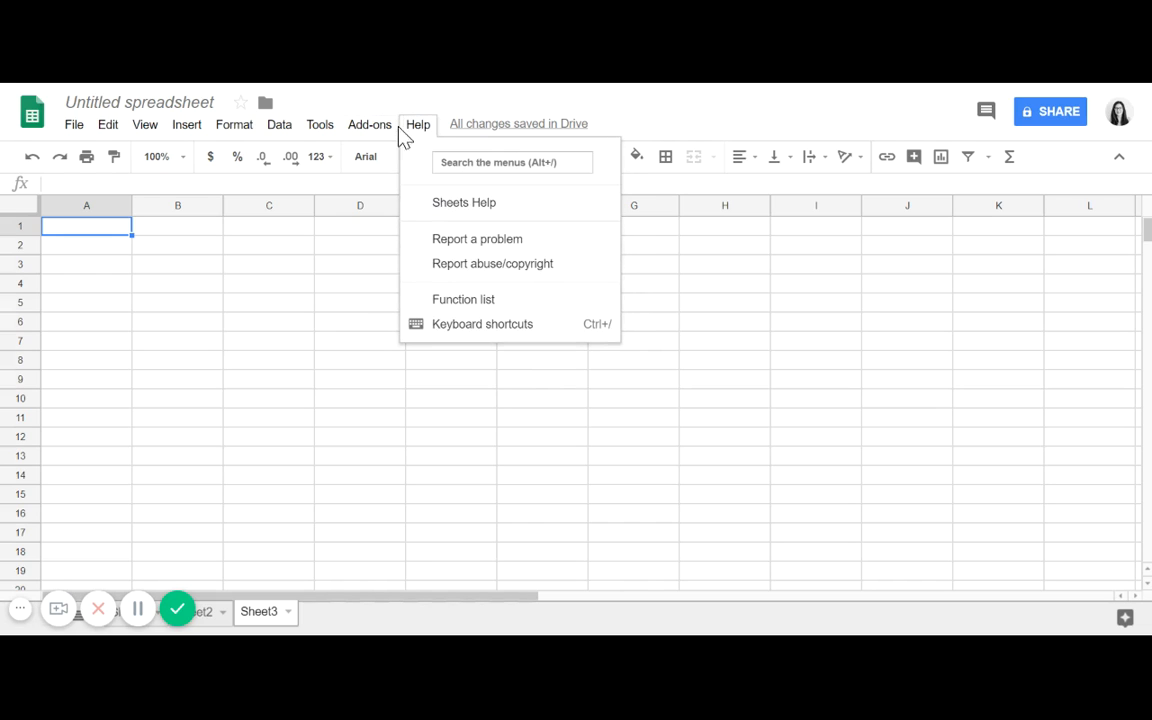
{"action": "mouse_move", "coordinate": [386, 134]}
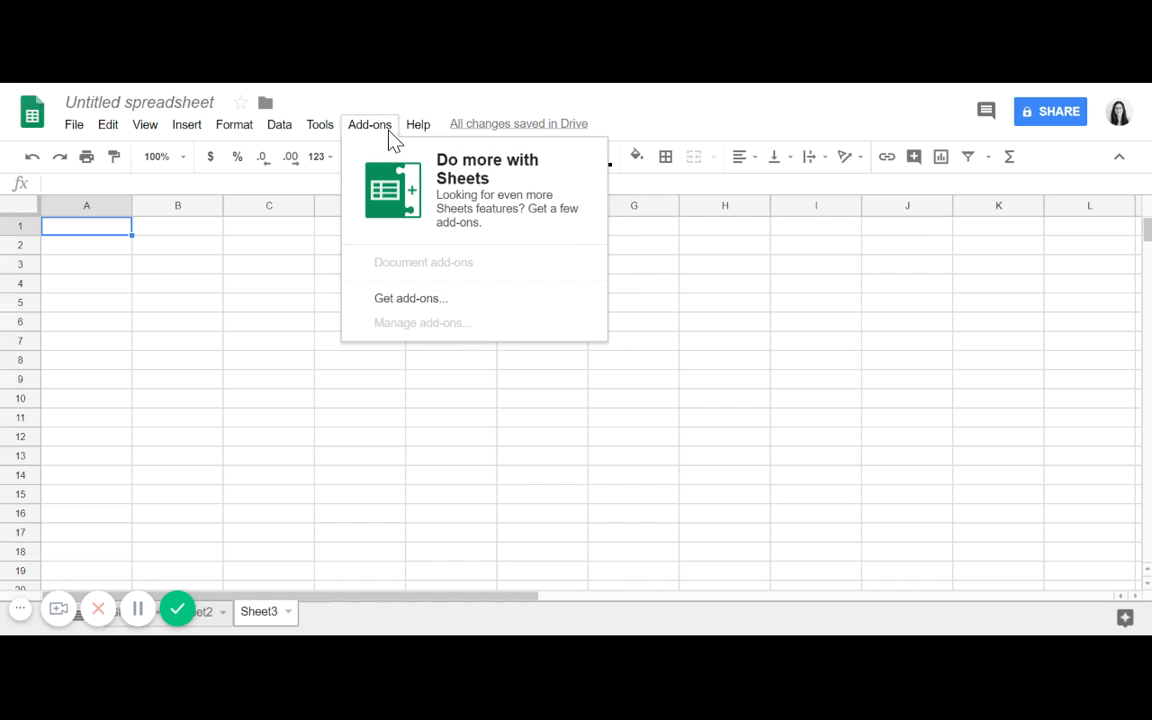
{"action": "mouse_move", "coordinate": [326, 137]}
{"action": "mouse_move", "coordinate": [257, 133]}
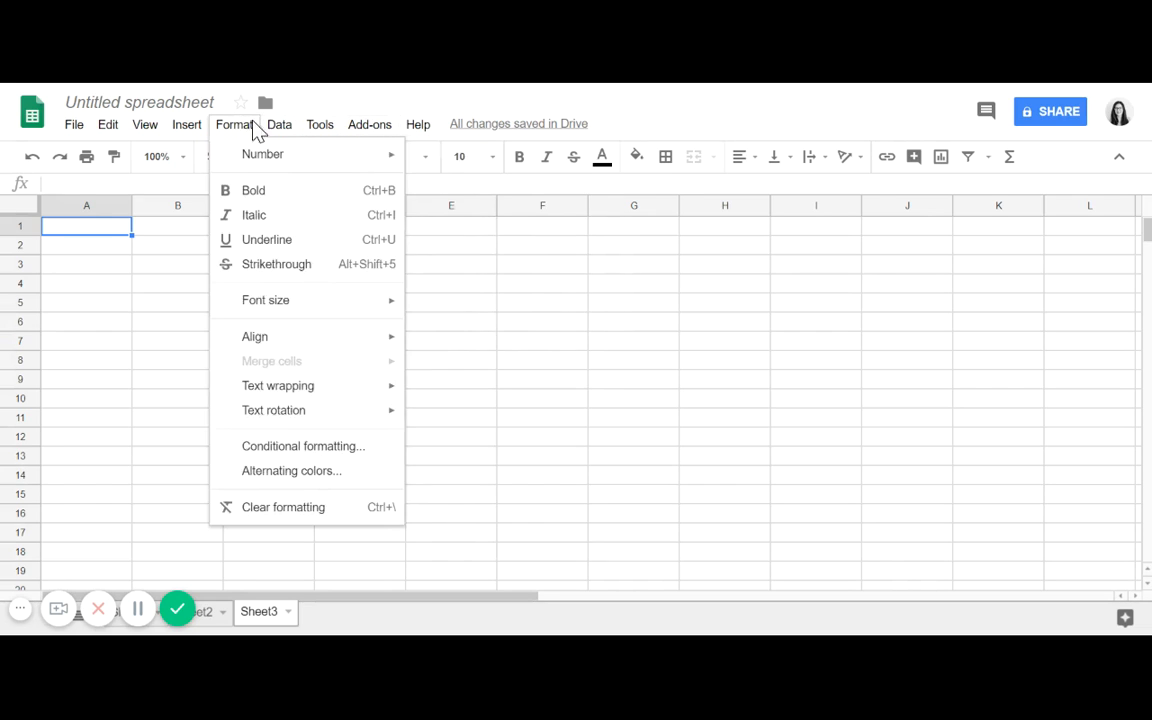
{"action": "mouse_move", "coordinate": [313, 137]}
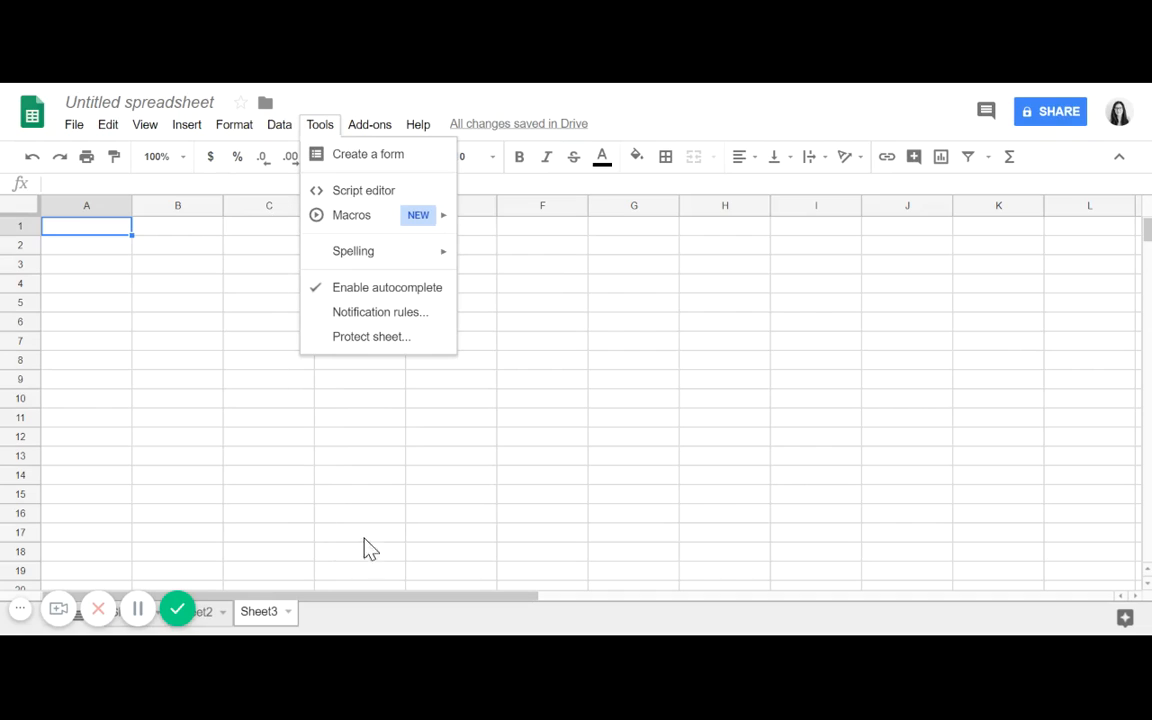